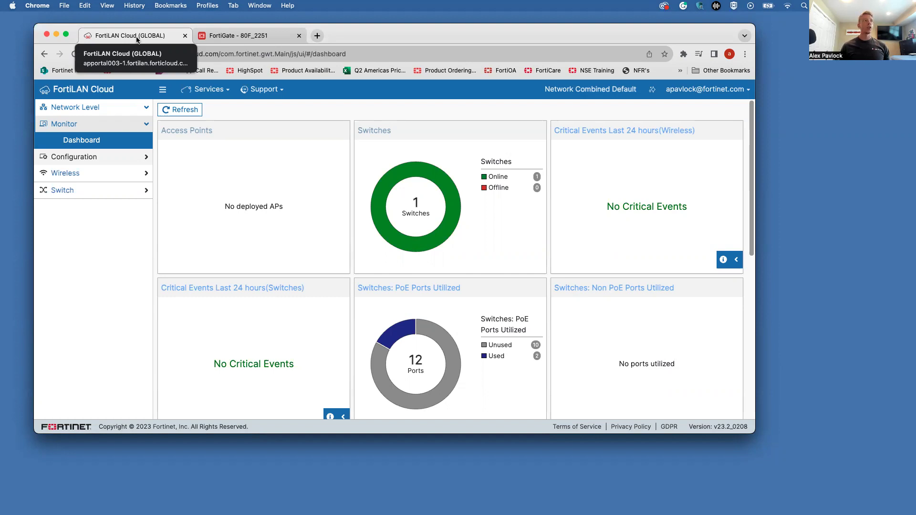
Step: Sign in to FortiCloud at support.fortinet.com in a new tab, then return to FortiLAN Cloud's network pages
left_click(321, 35)
type("su")
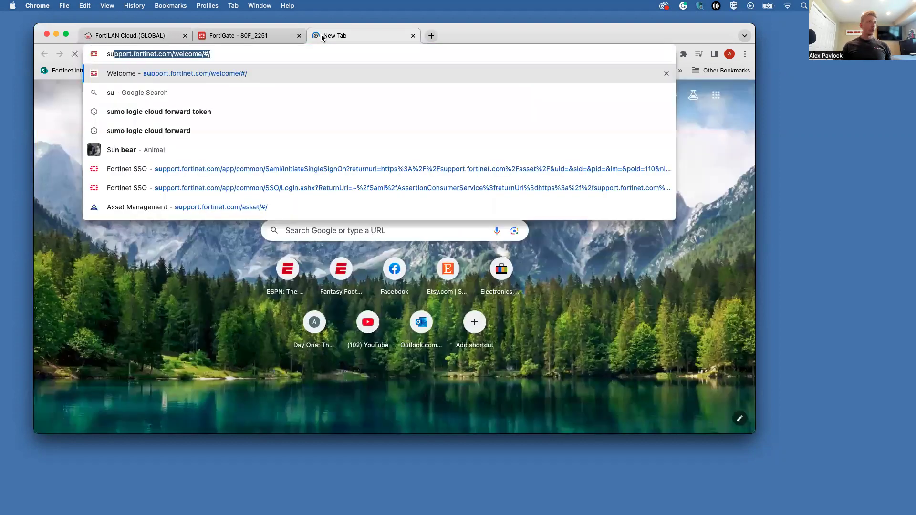
key("Return")
left_click(117, 289)
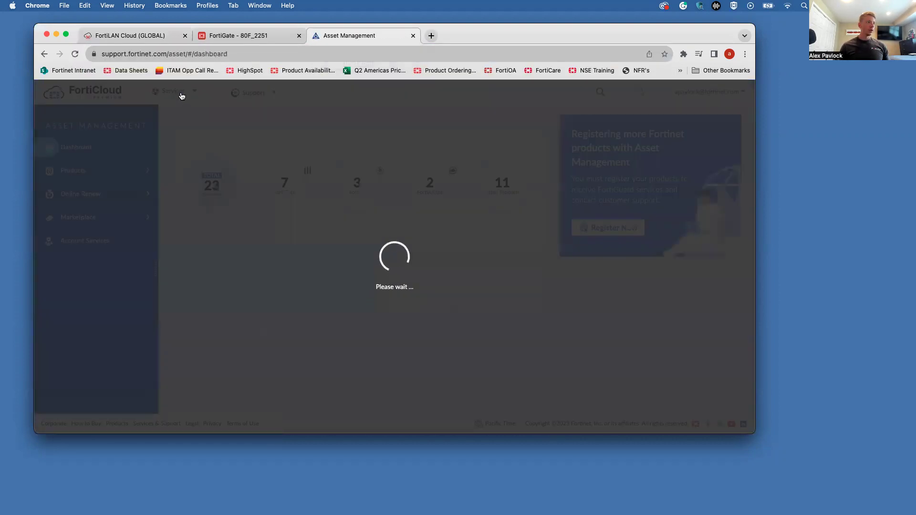
left_click(180, 94)
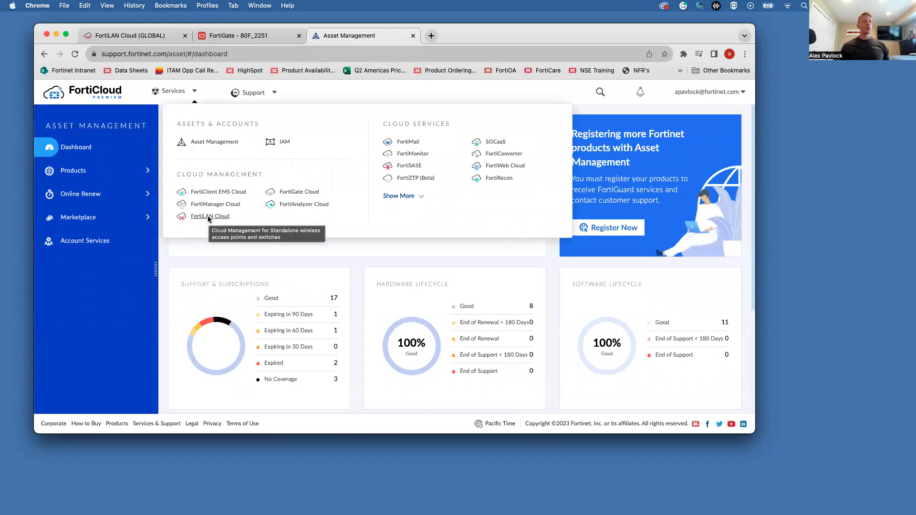
left_click(413, 36)
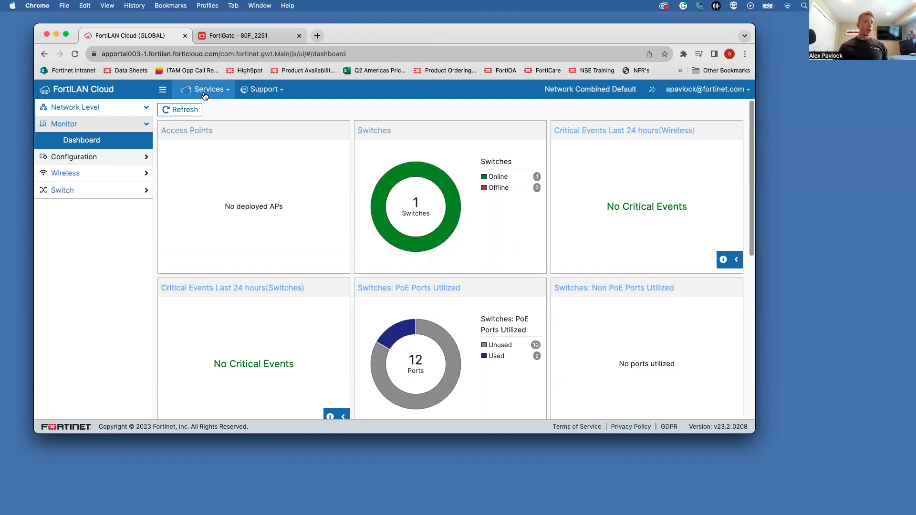
left_click(91, 95)
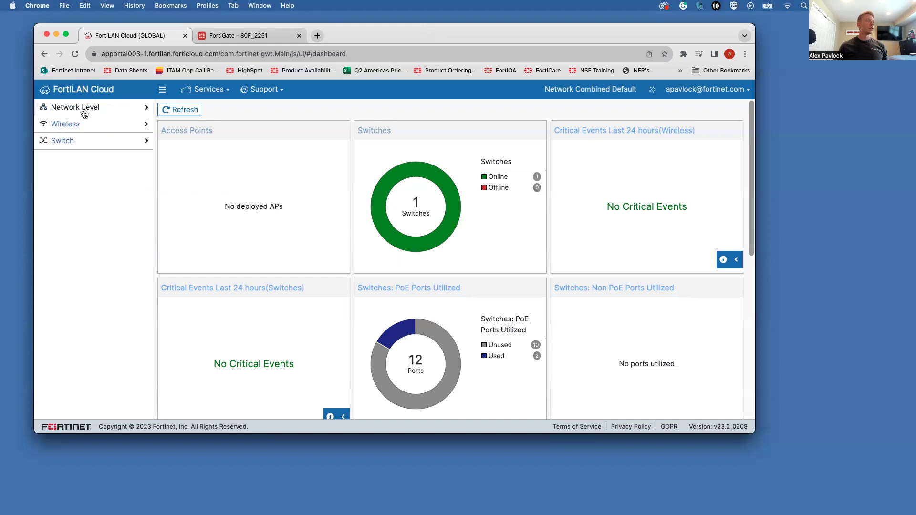
left_click(84, 111)
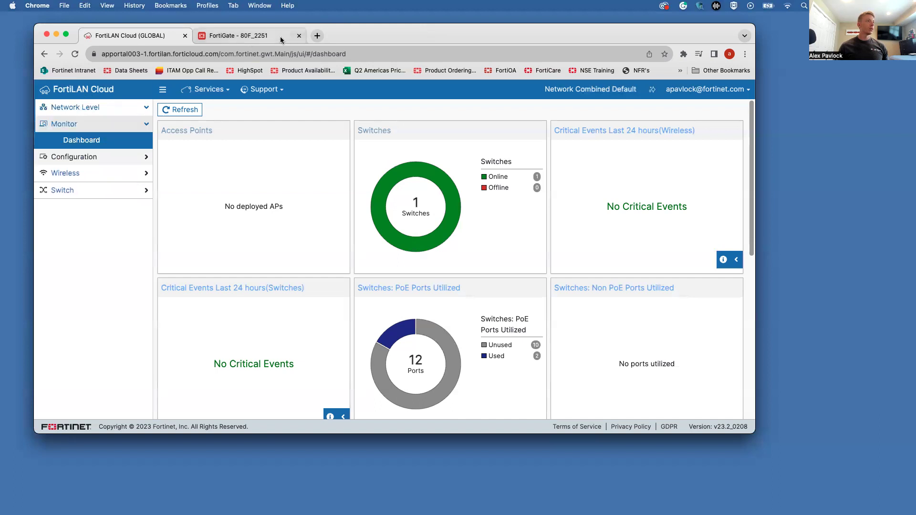
Step: Relaunch FortiLAN Cloud from FortiCloud Services in a fresh tab, closing the old FortiLAN Cloud tab
left_click(318, 36)
type("su")
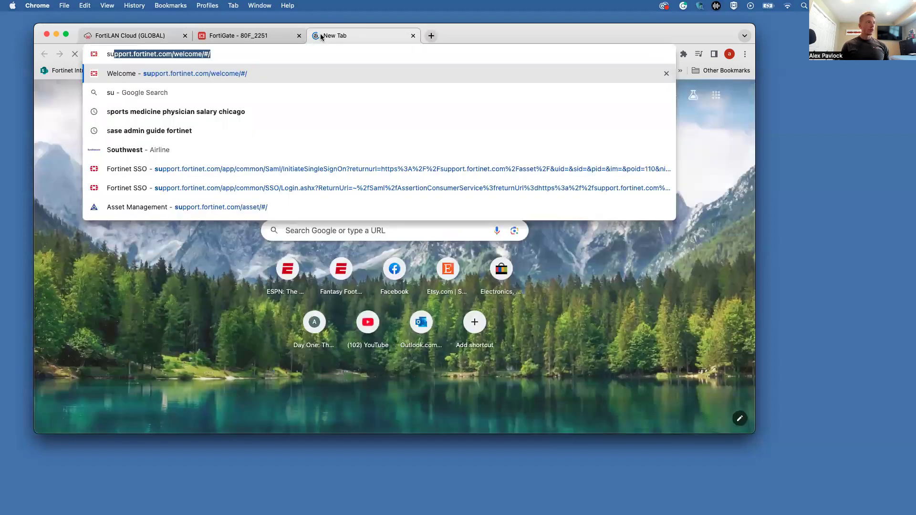
key("Return")
left_click(185, 36)
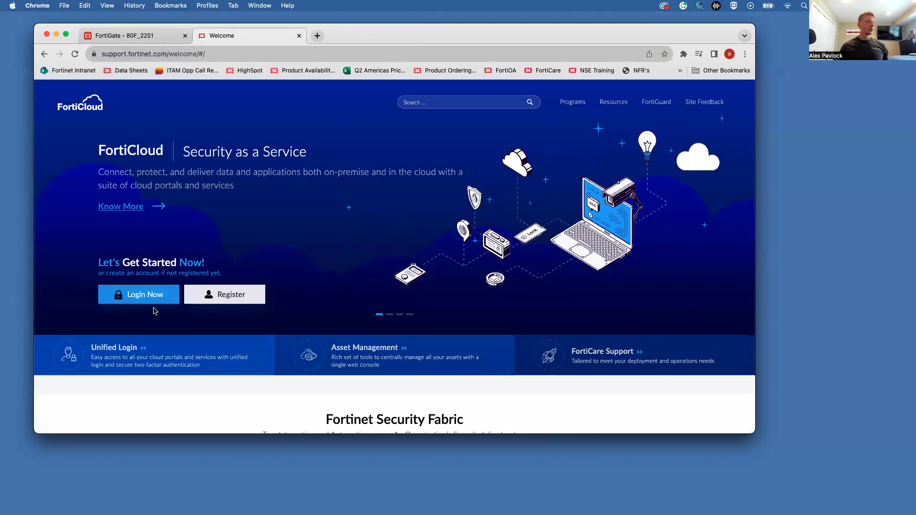
left_click(151, 300)
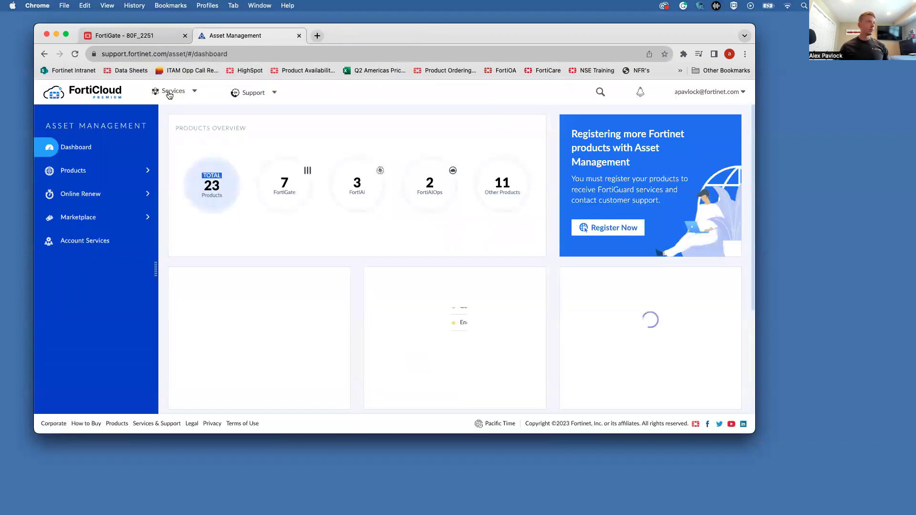
left_click(169, 95)
left_click(201, 205)
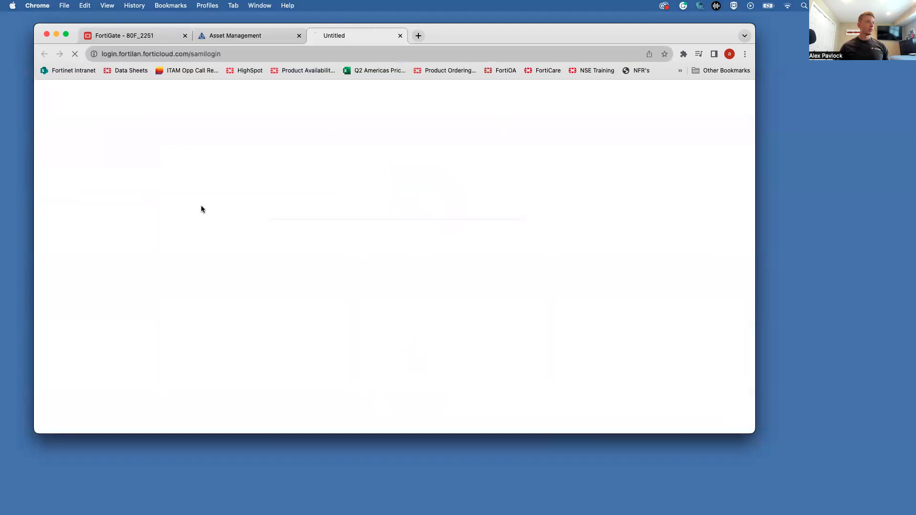
Step: Close the Asset Management tab and view the Devices inventory with its single FortiSwitch
left_click(299, 36)
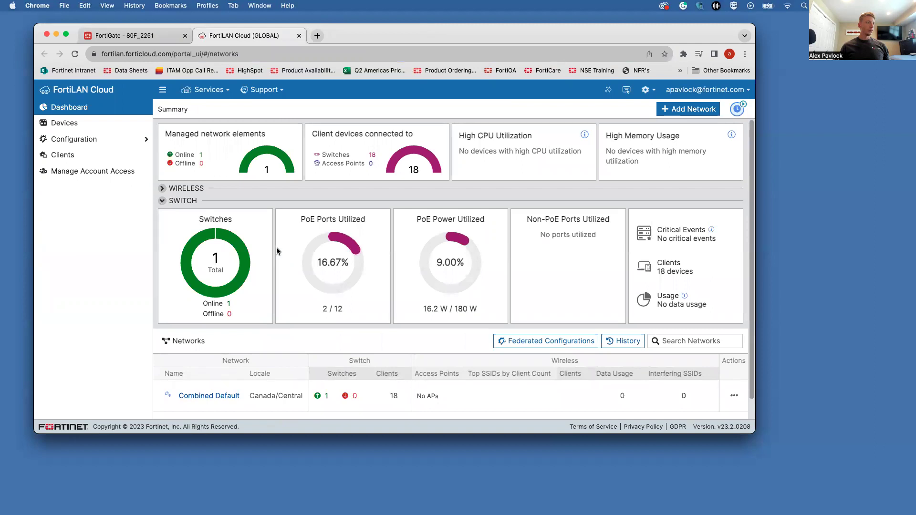
left_click(75, 125)
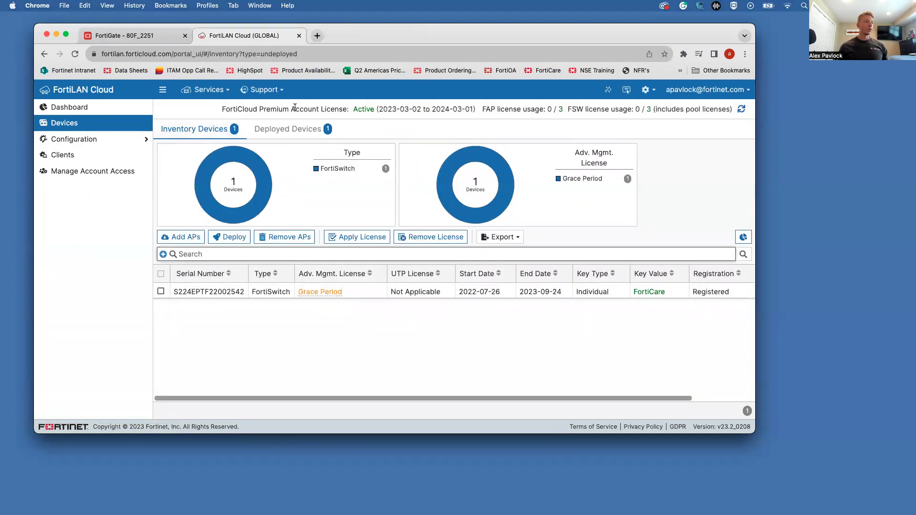
Step: Add a FortiAP to the inventory using its FortiLAN Cloud key, then dismiss the confirmation
left_click(188, 238)
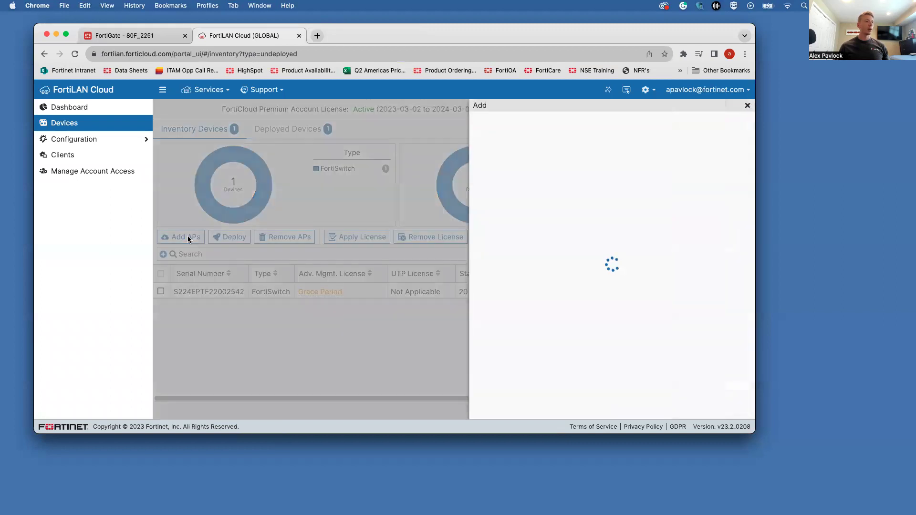
left_click(584, 135)
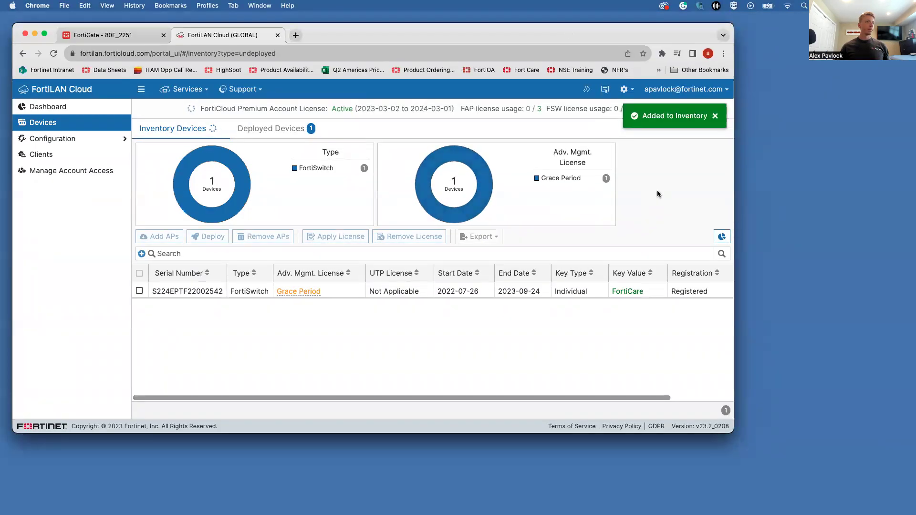
left_click(716, 119)
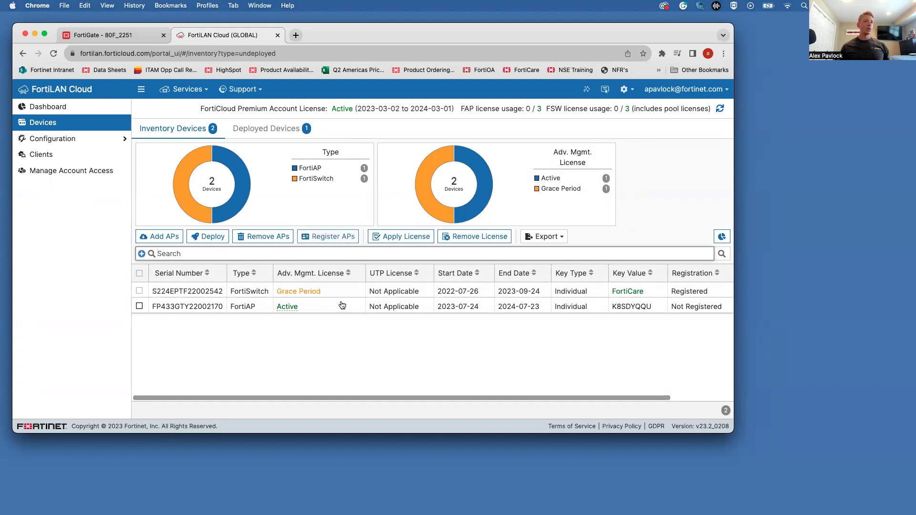
Step: Deploy the newly added FortiAP to the Combined Default network via FortiLAN Cloud
left_click(139, 307)
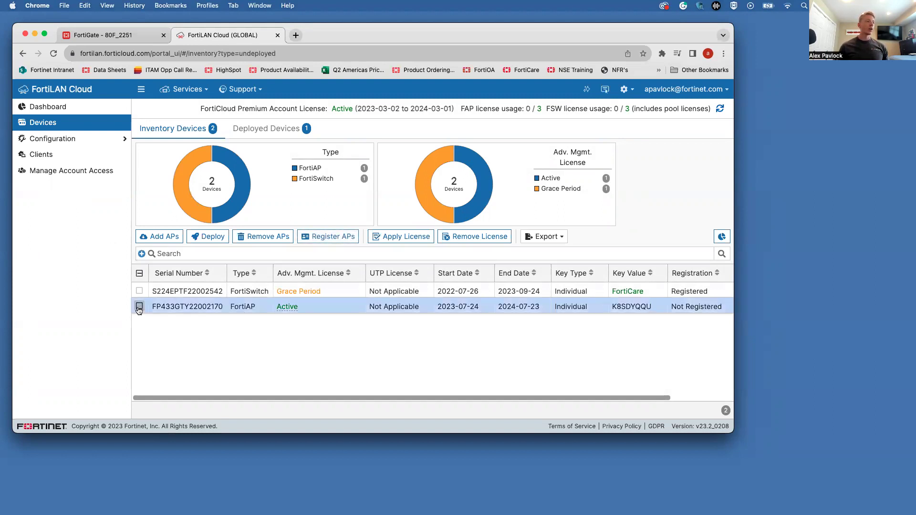
left_click(208, 237)
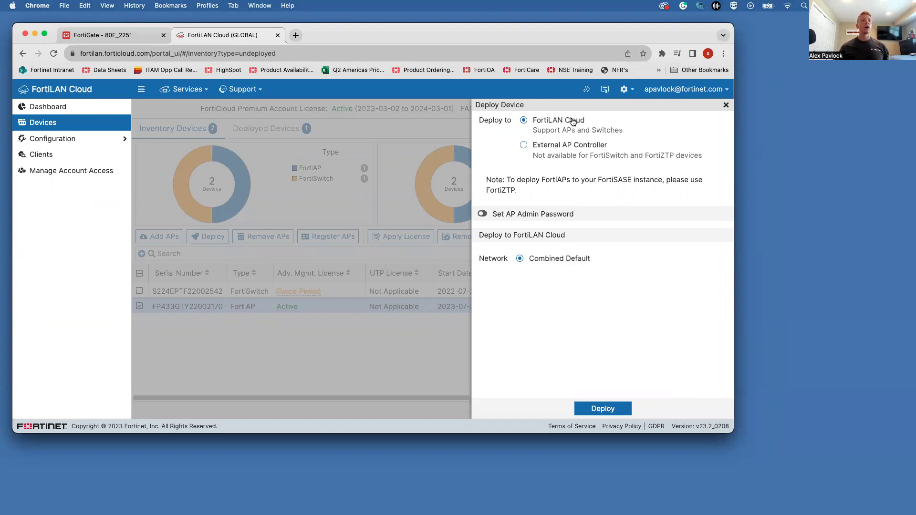
left_click(603, 410)
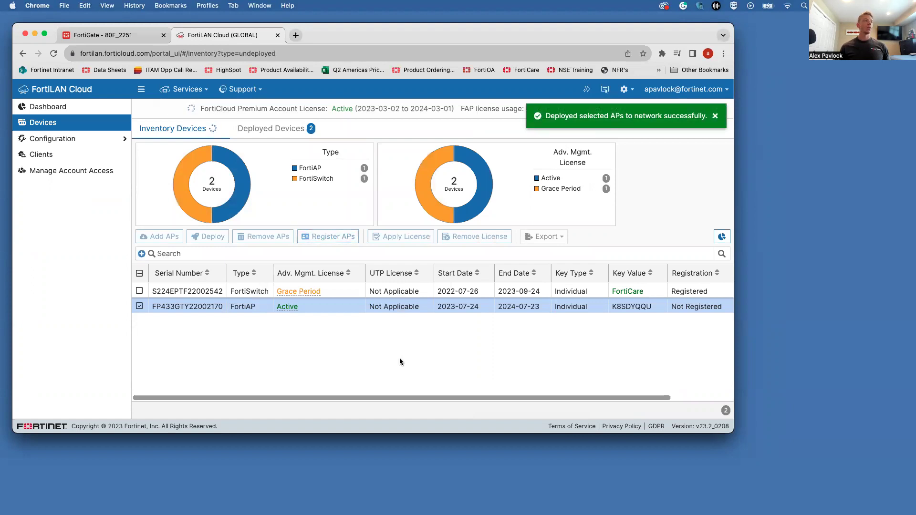
Step: From the summary dashboard's Networks table, open Combined Default, which shows one offline AP
left_click(35, 107)
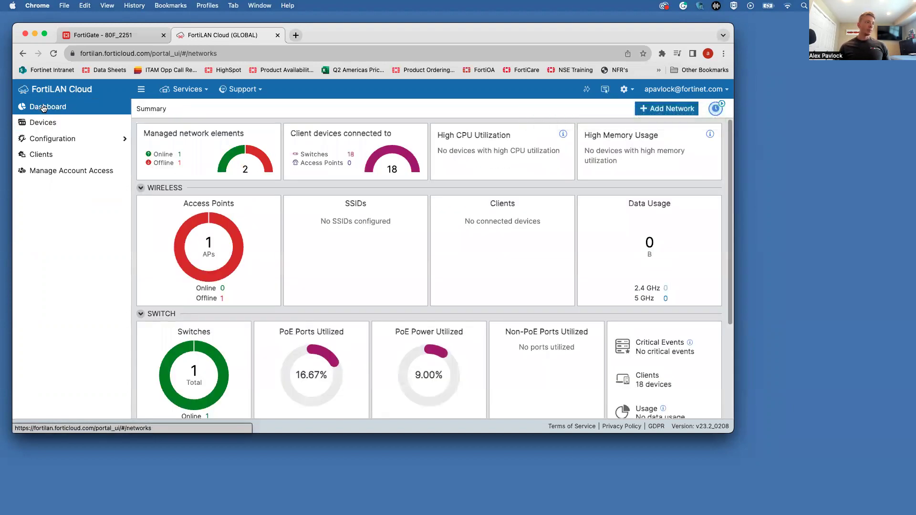
scroll(281, 269, "down", 2)
mouse_move(219, 212)
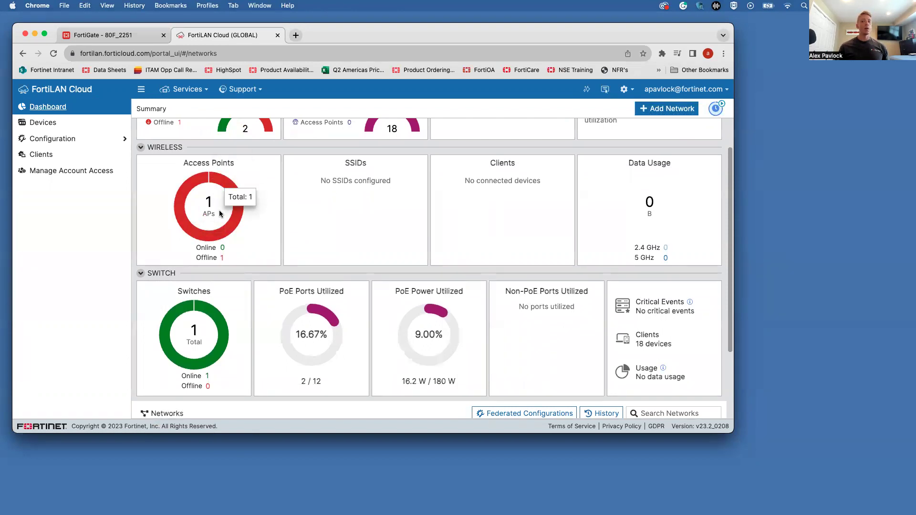
scroll(292, 286, "down", 5)
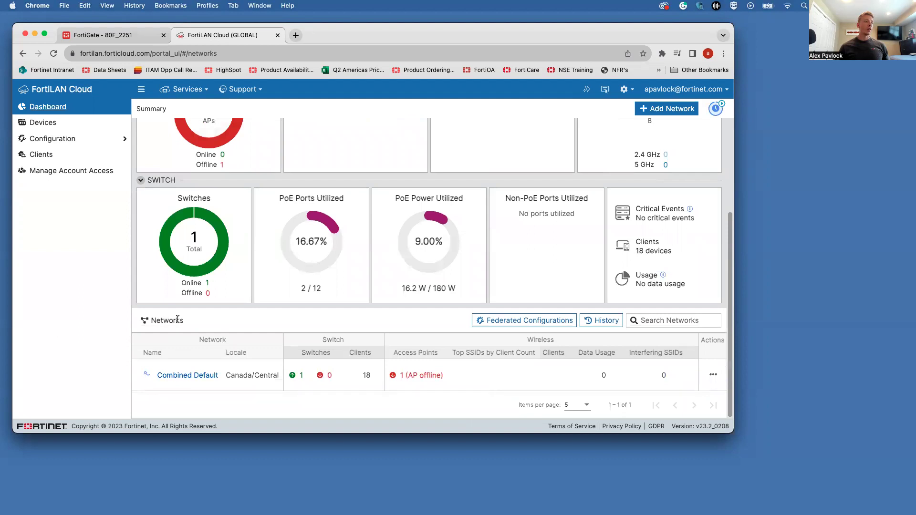
left_click(188, 376)
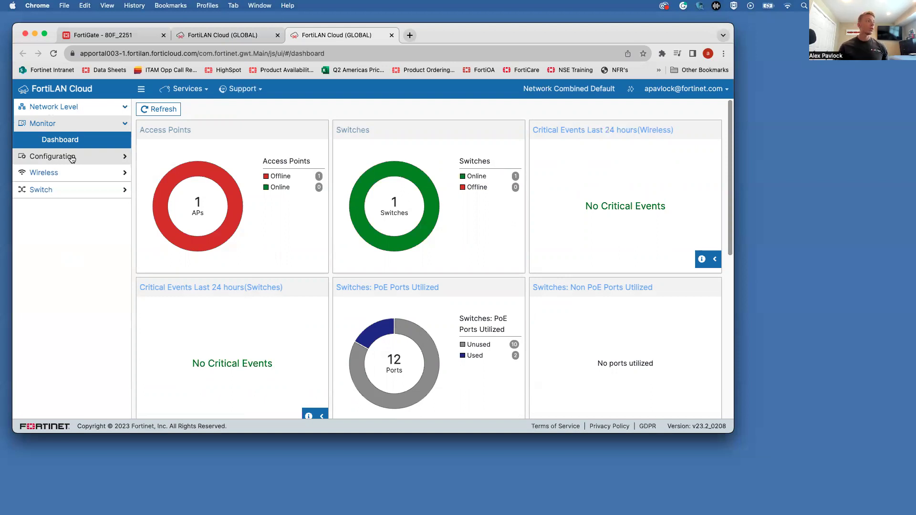
Step: Go to Configuration > Operation Profiles to view the FAP433G FortiAP platform profile
left_click(71, 158)
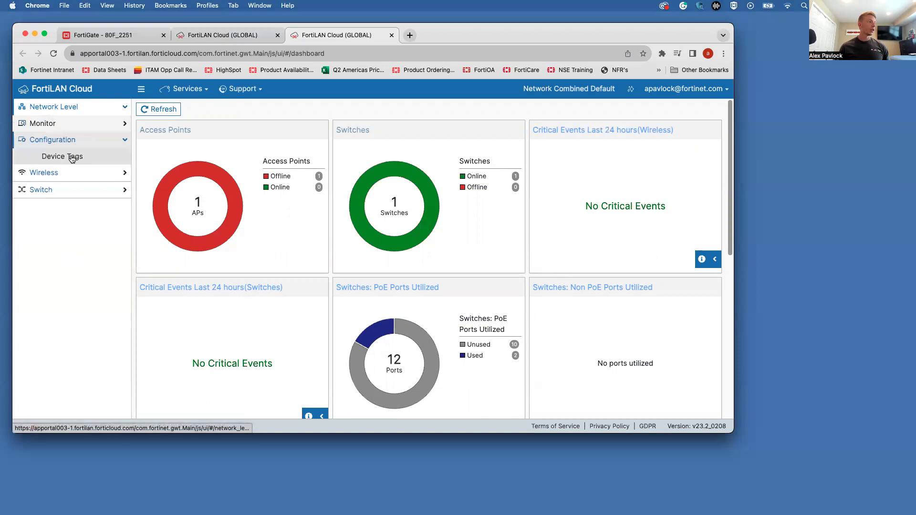
left_click(63, 175)
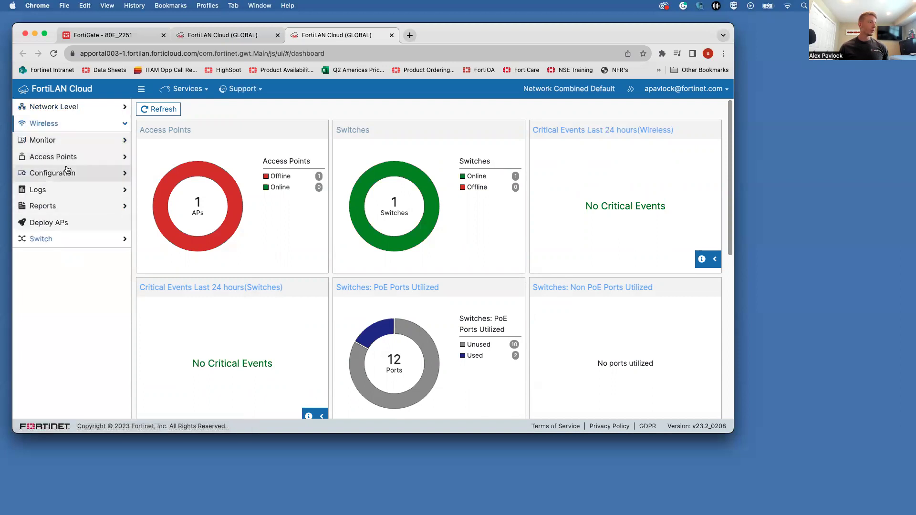
left_click(68, 173)
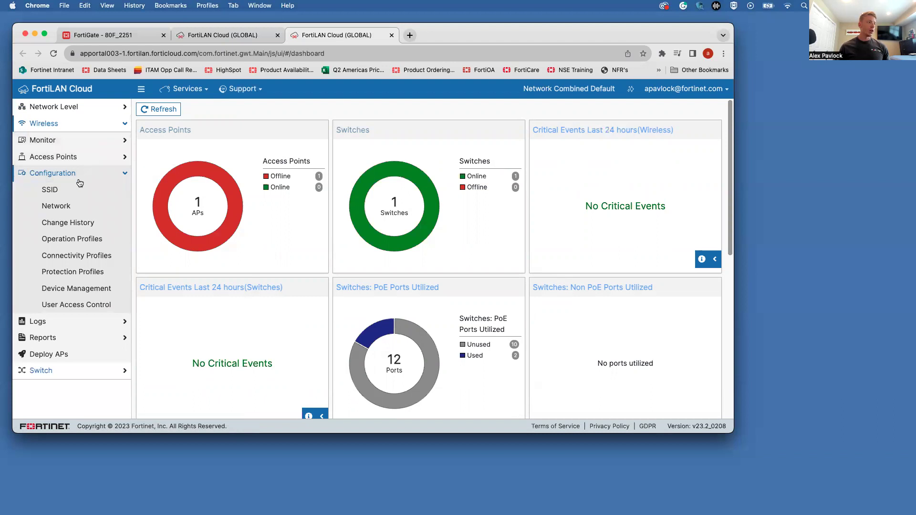
left_click(88, 244)
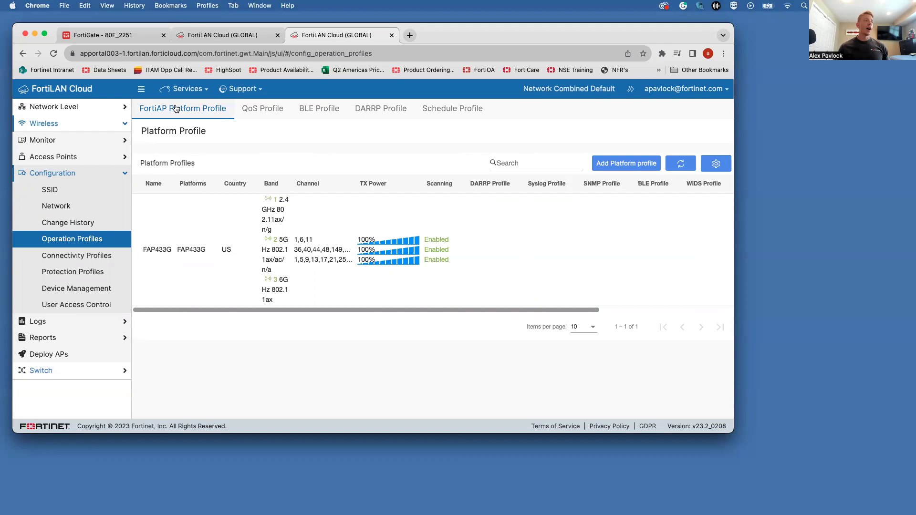
left_click(629, 165)
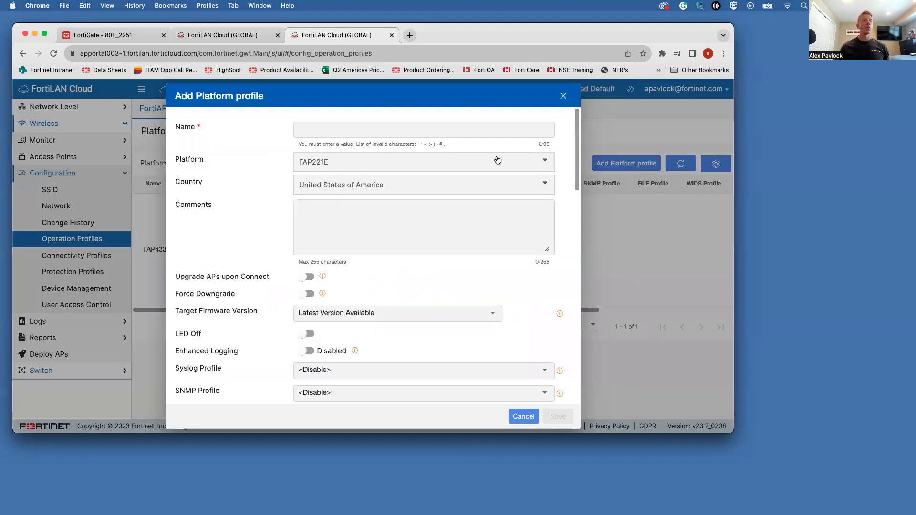
left_click(497, 160)
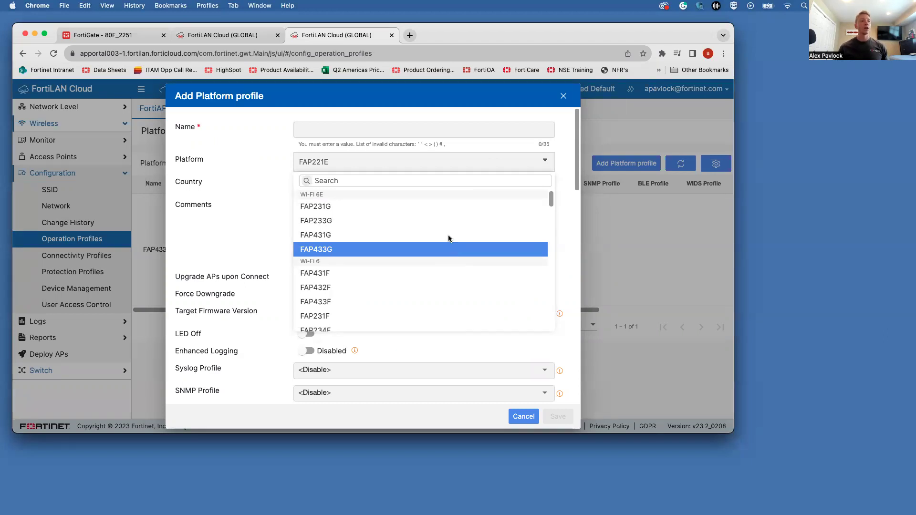
left_click(444, 249)
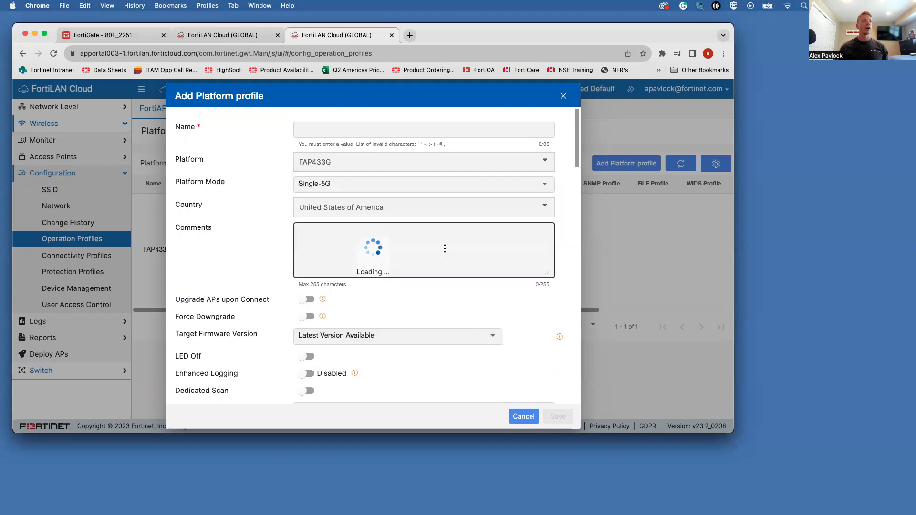
left_click(403, 166)
scroll(382, 244, "down", 5)
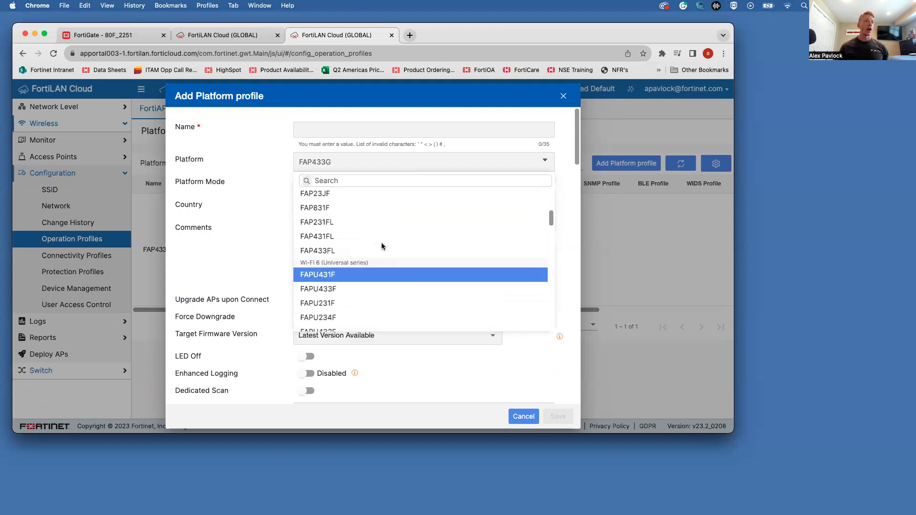
scroll(381, 244, "up", 5)
left_click(382, 246)
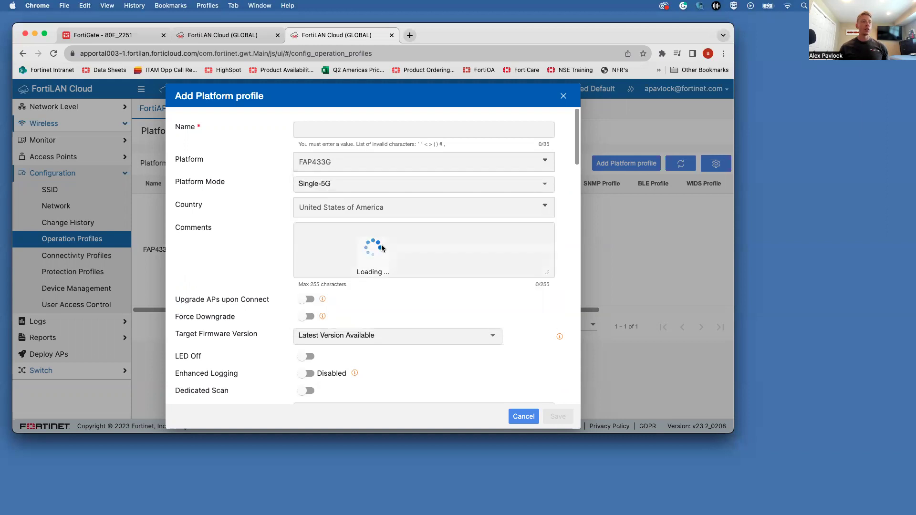
left_click(321, 186)
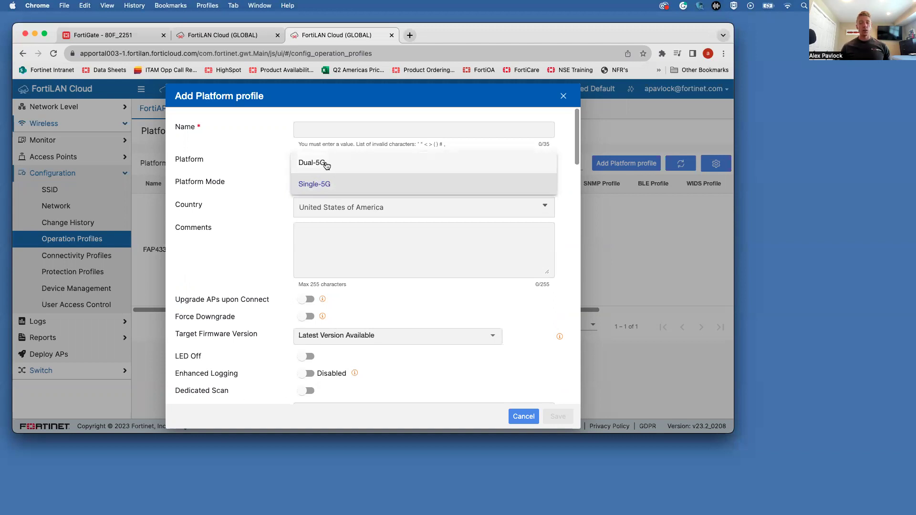
left_click(327, 165)
scroll(250, 222, "down", 6)
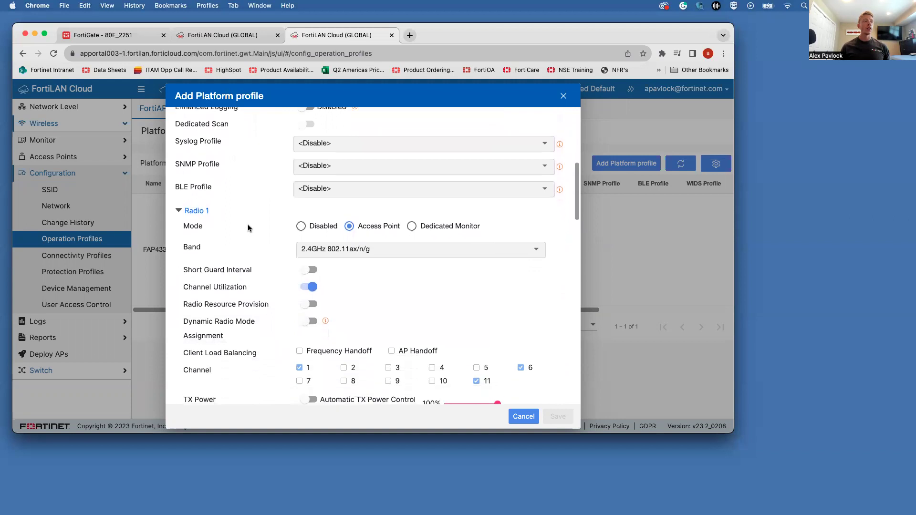
left_click(338, 250)
scroll(336, 315, "down", 10)
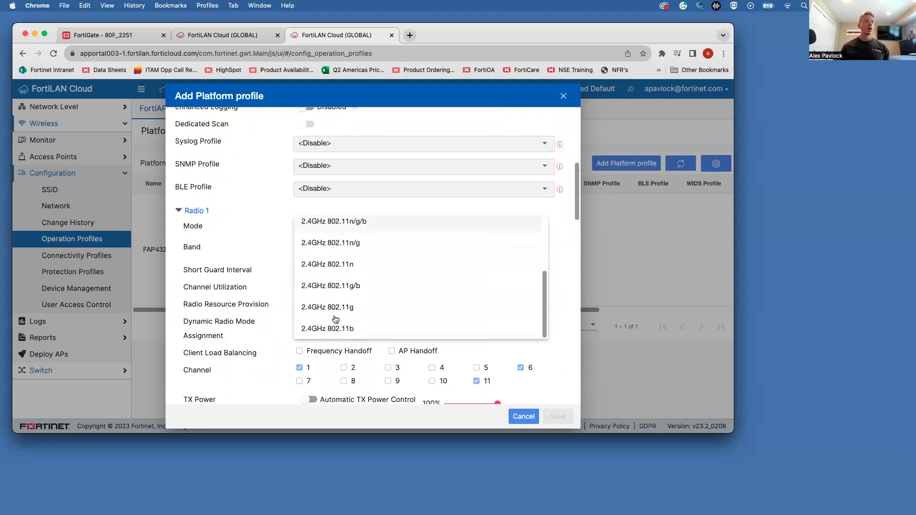
scroll(253, 236, "down", 5)
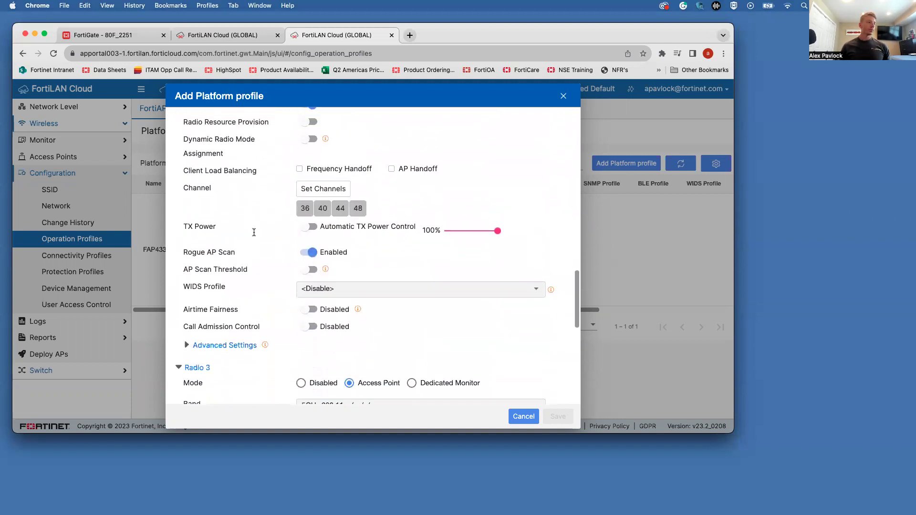
scroll(254, 232, "up", 15)
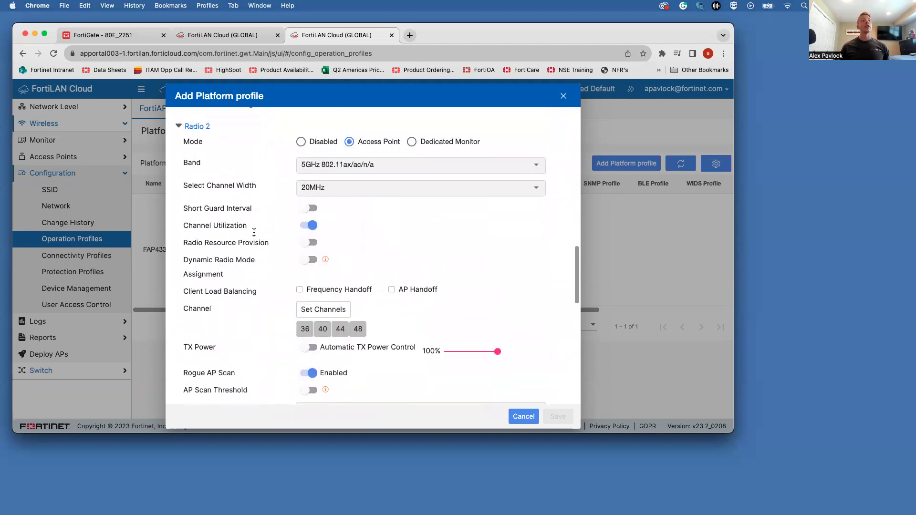
left_click(563, 96)
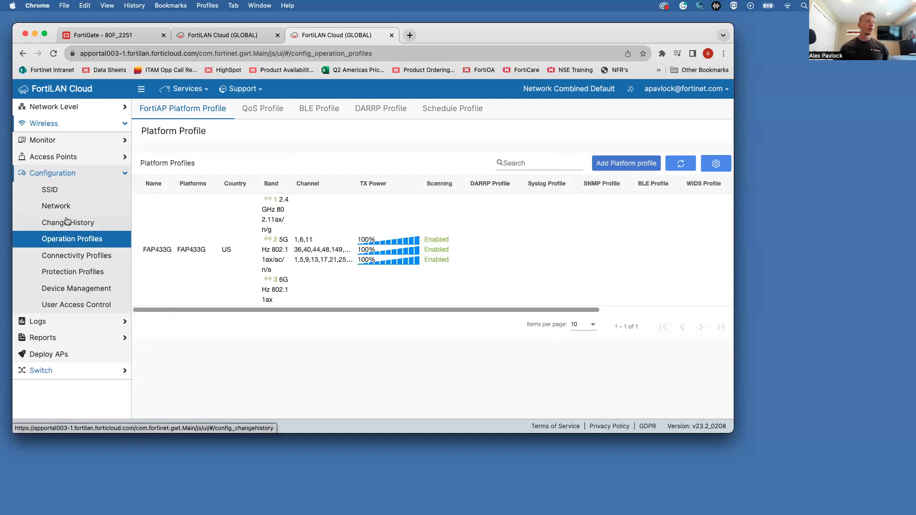
Step: Add SSID Test123 with WPA2-Personal authentication and enter its pre-shared key
left_click(59, 196)
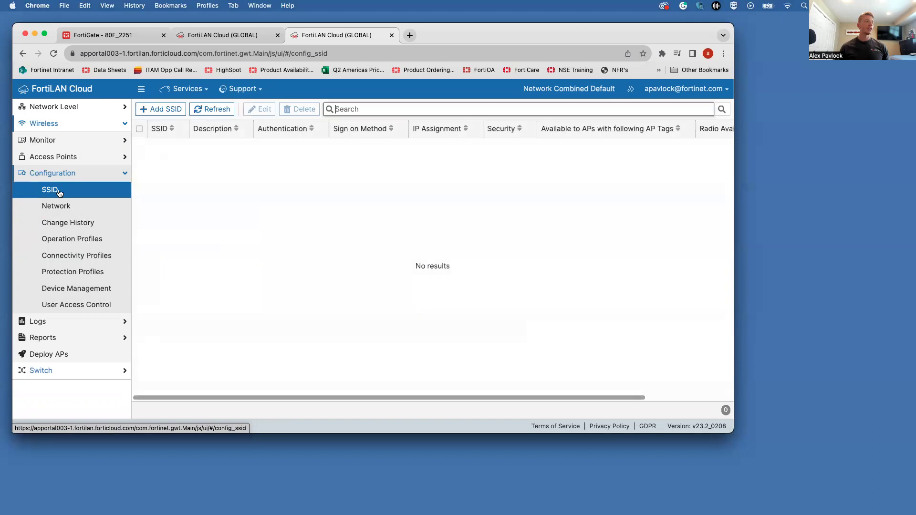
left_click(162, 109)
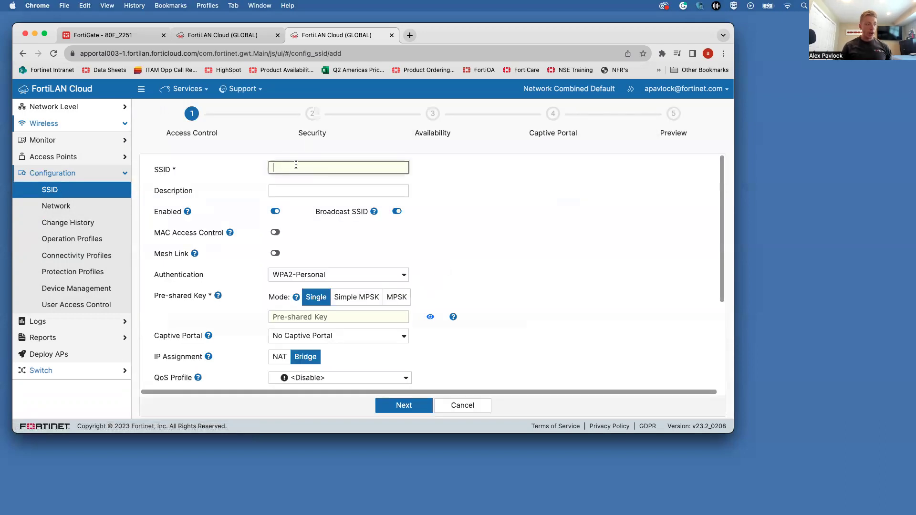
type("Test")
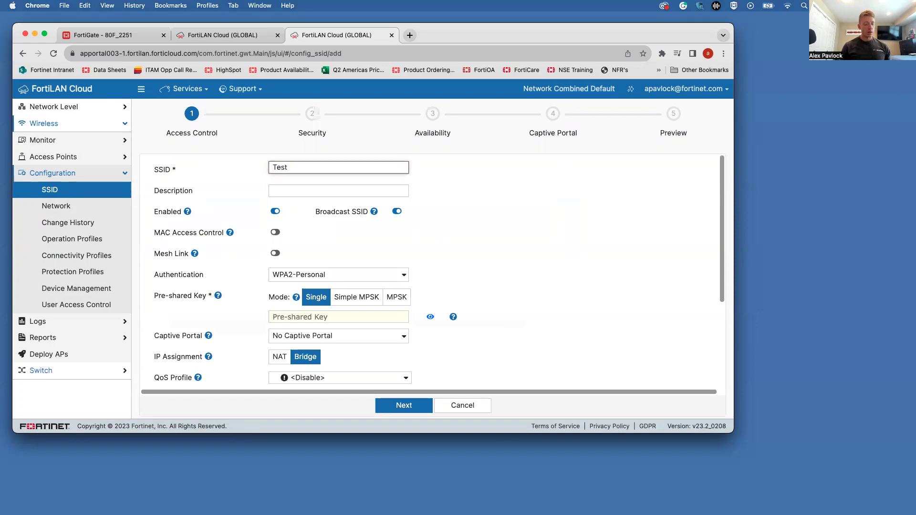
type("123")
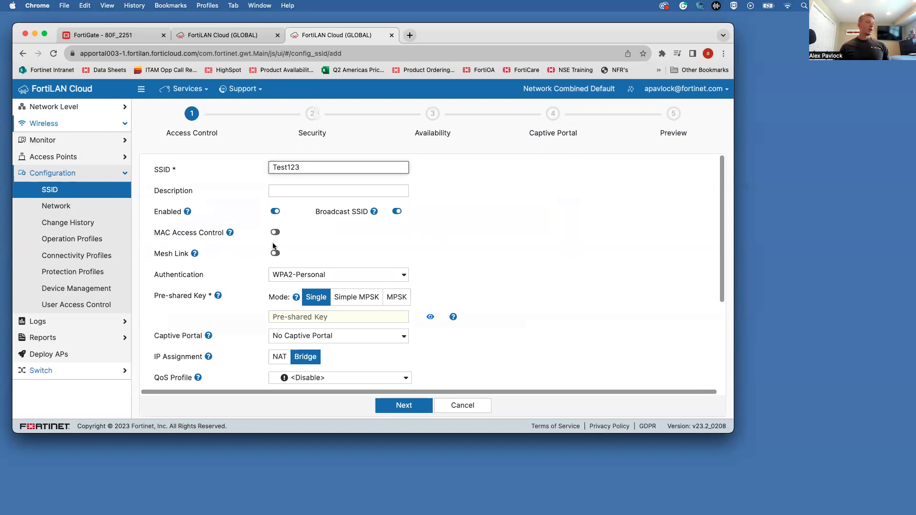
scroll(311, 249, "down", 3)
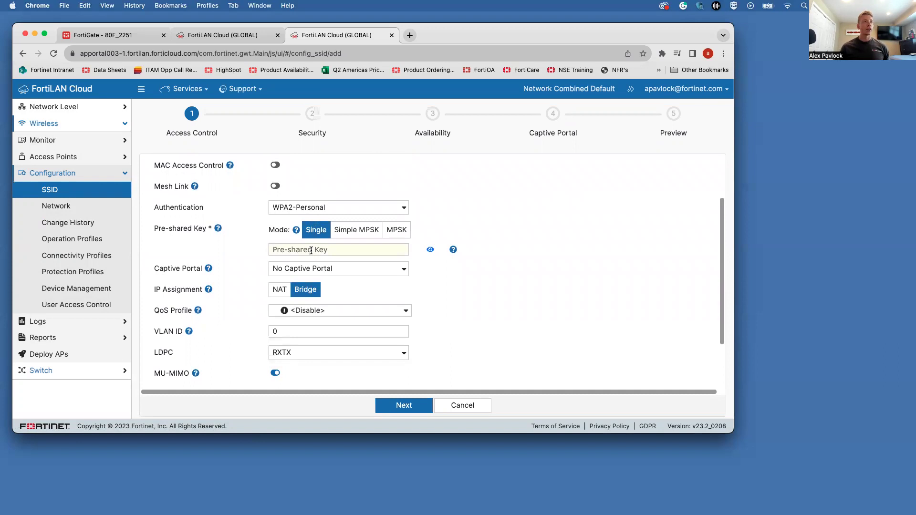
left_click(311, 250)
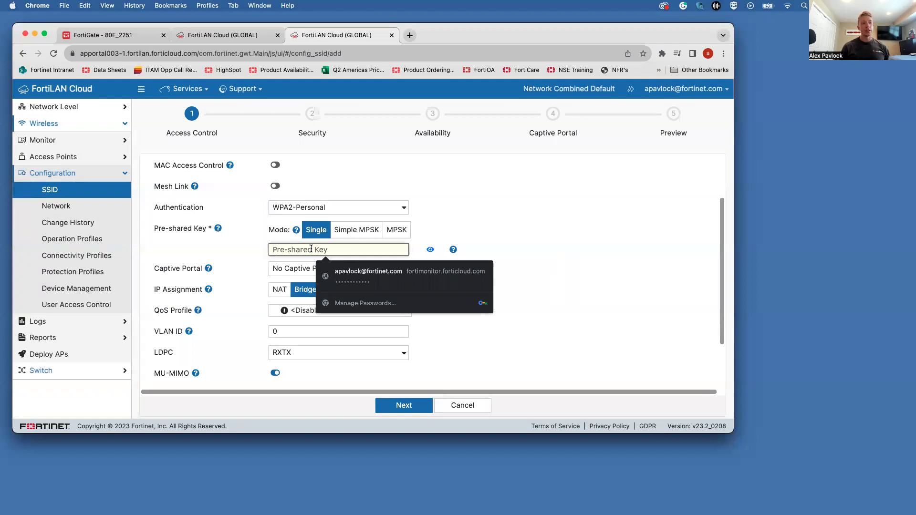
type("fortinet1")
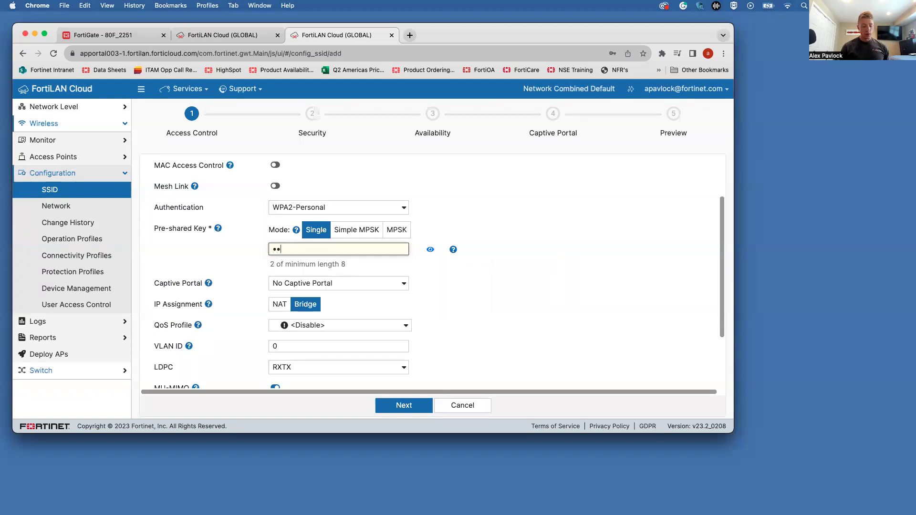
type("23")
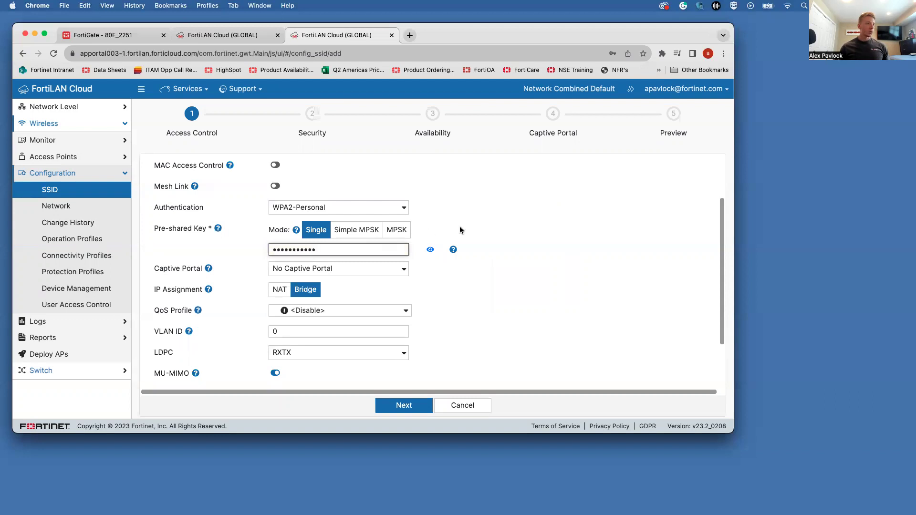
left_click(461, 231)
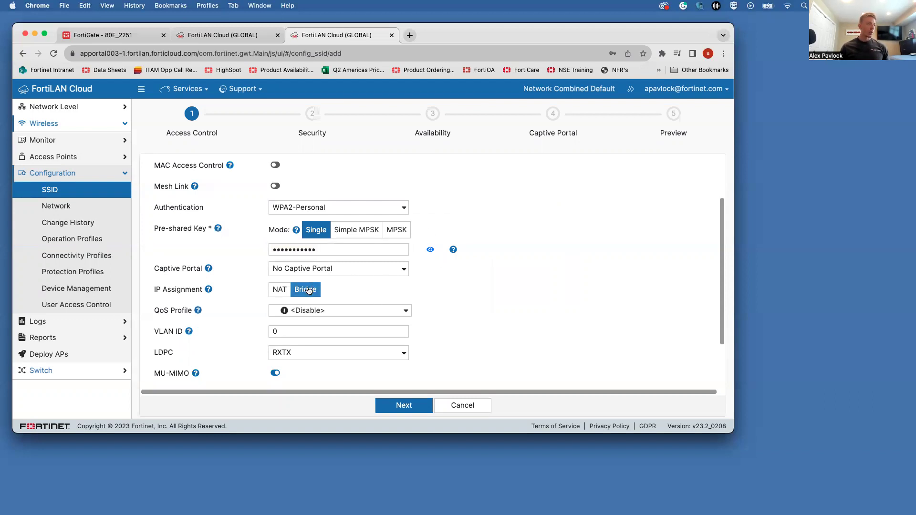
scroll(281, 273, "down", 3)
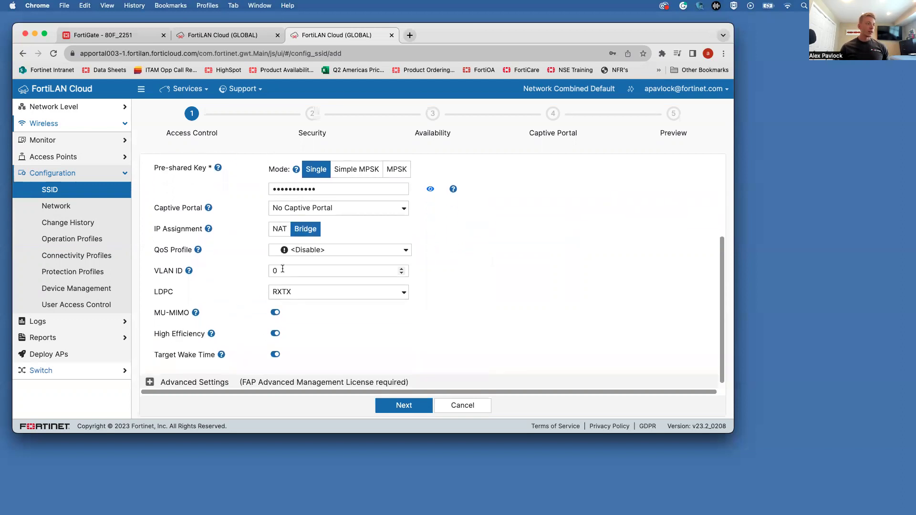
scroll(246, 284, "down", 1)
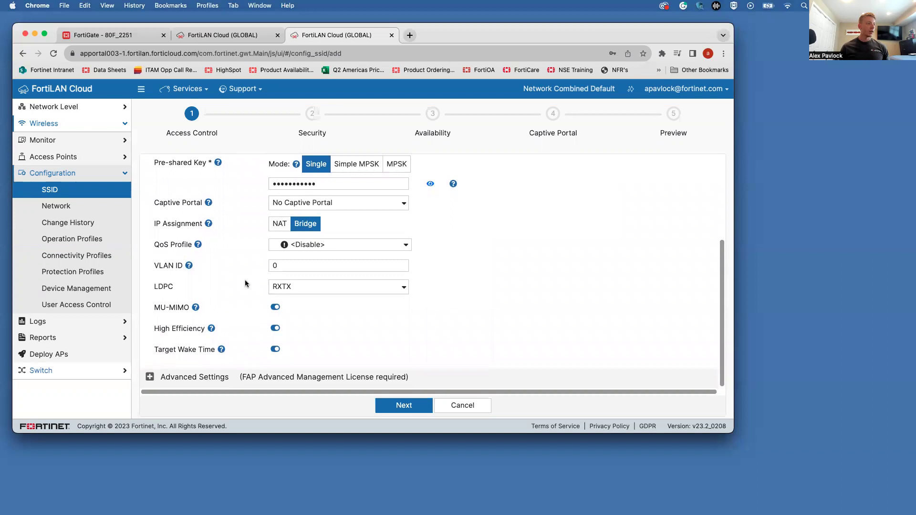
Step: On the Security step, leave AntiVirus and all other protection features disabled
left_click(409, 406)
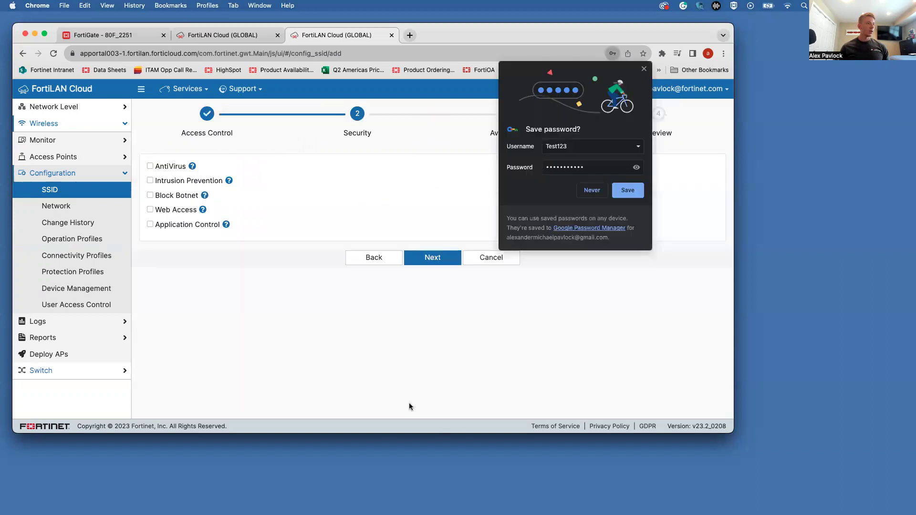
left_click(644, 69)
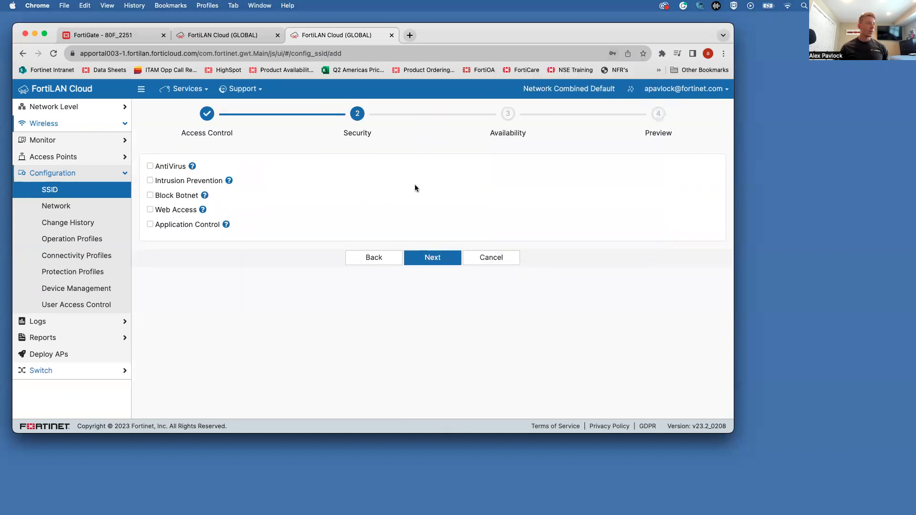
mouse_move(195, 168)
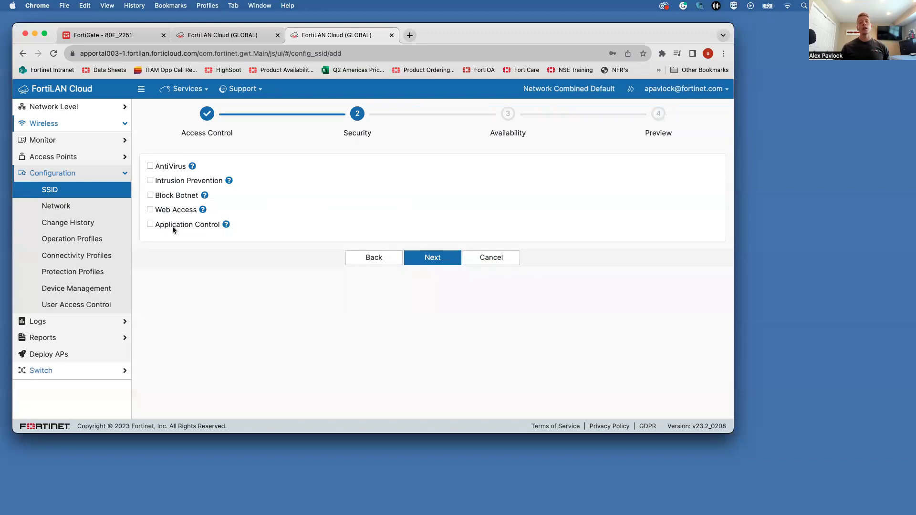
left_click(150, 166)
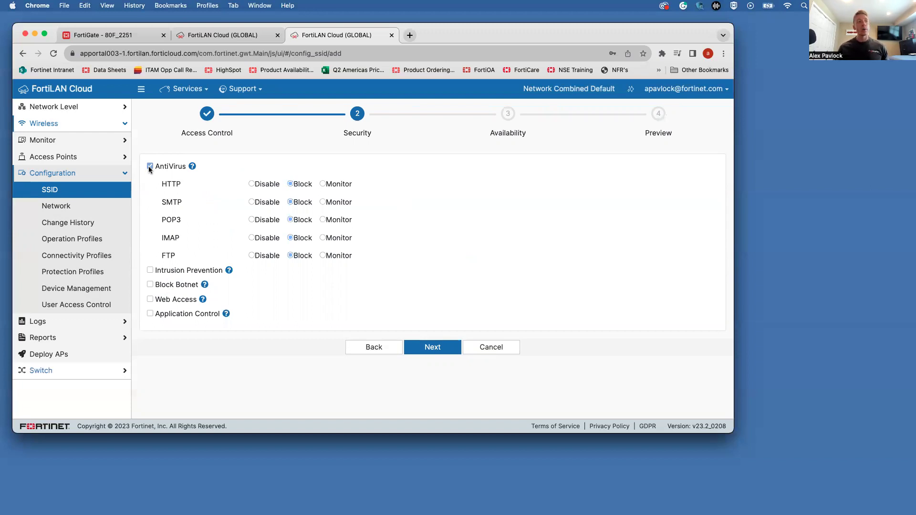
left_click(150, 167)
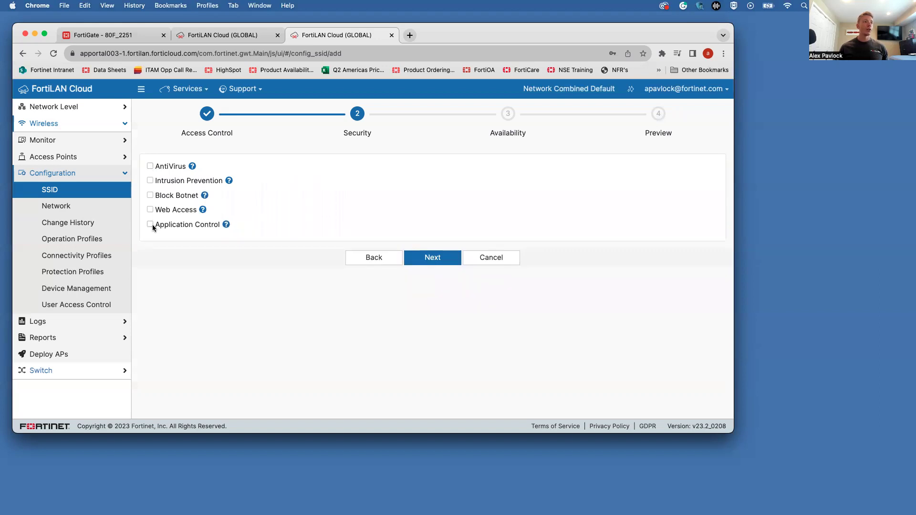
left_click(446, 261)
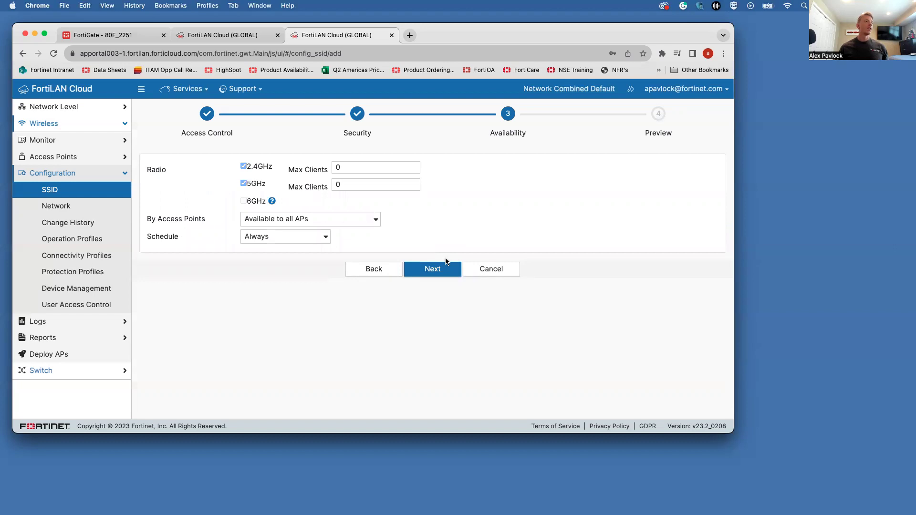
Step: Make Test123 available to all APs instead of TESTING-tagged APs, keeping schedule Always
left_click(311, 218)
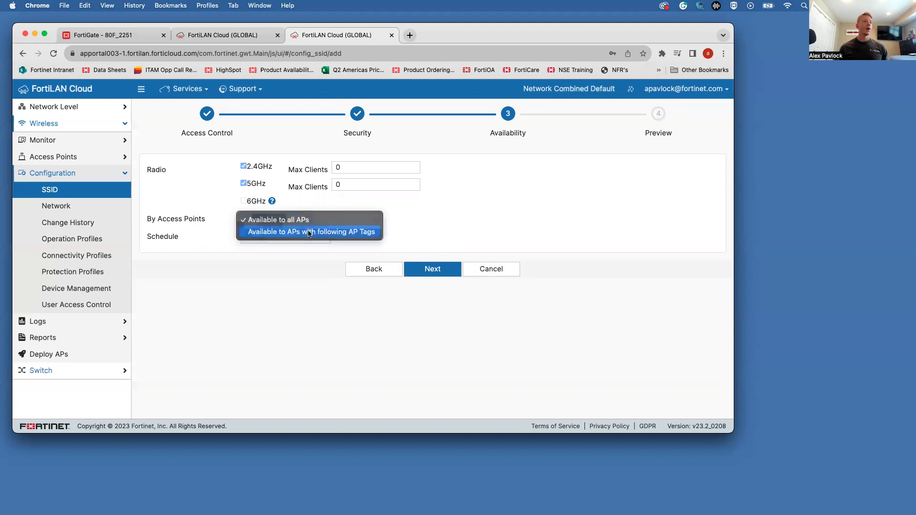
left_click(309, 233)
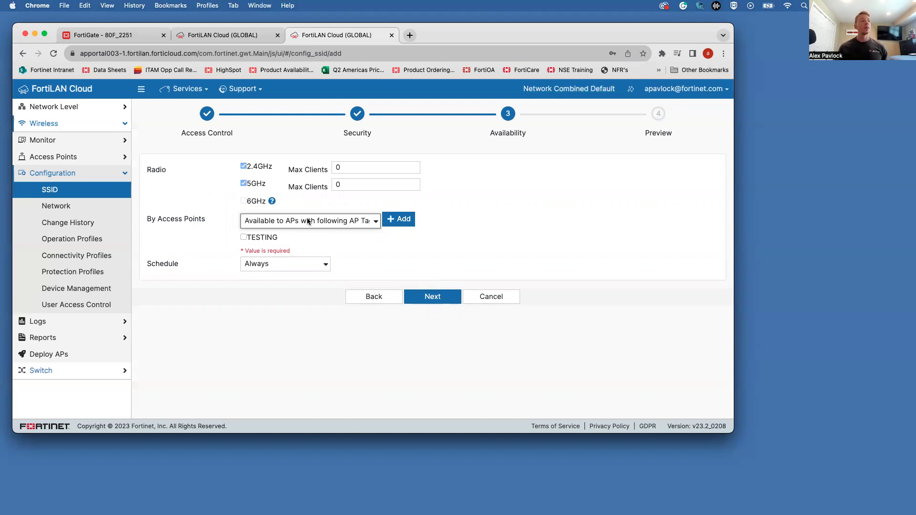
left_click(251, 238)
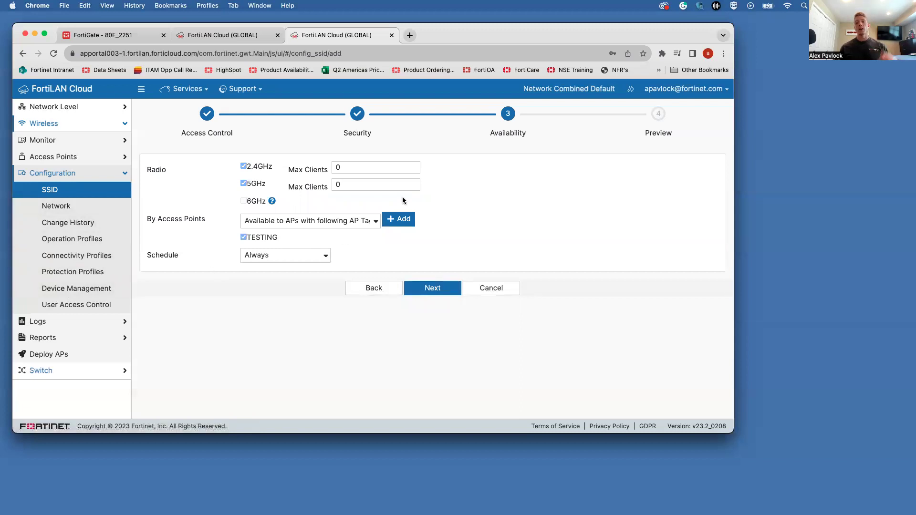
left_click(367, 220)
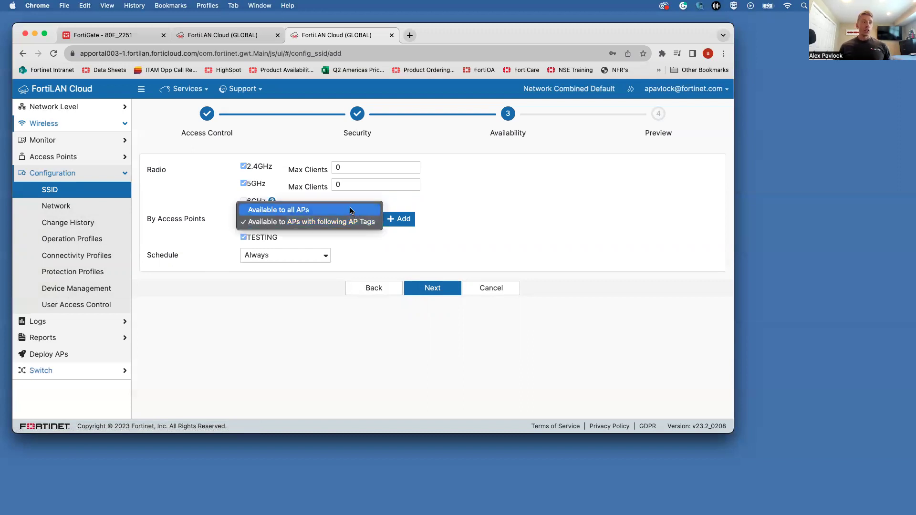
left_click(351, 210)
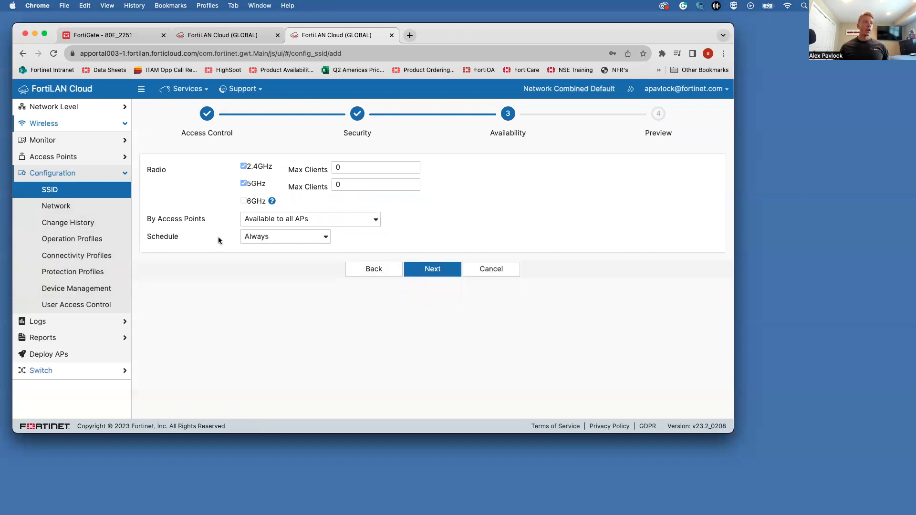
left_click(282, 238)
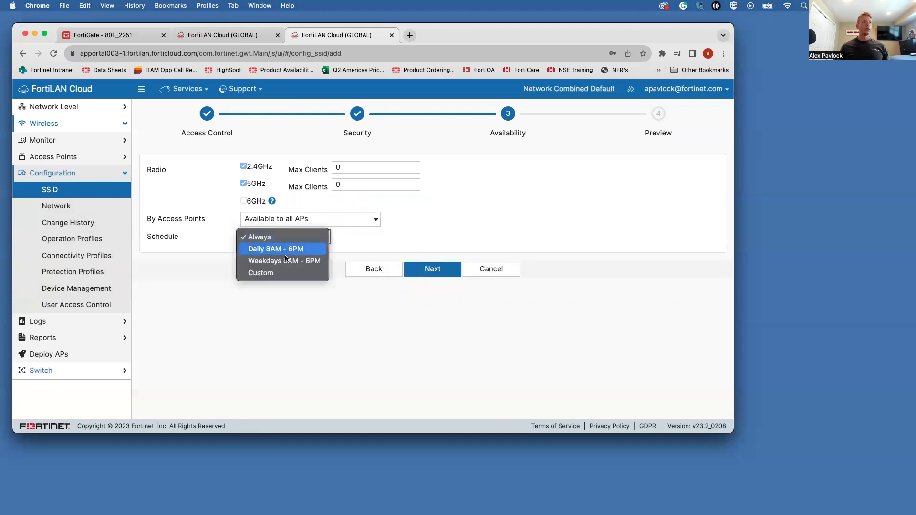
left_click(442, 225)
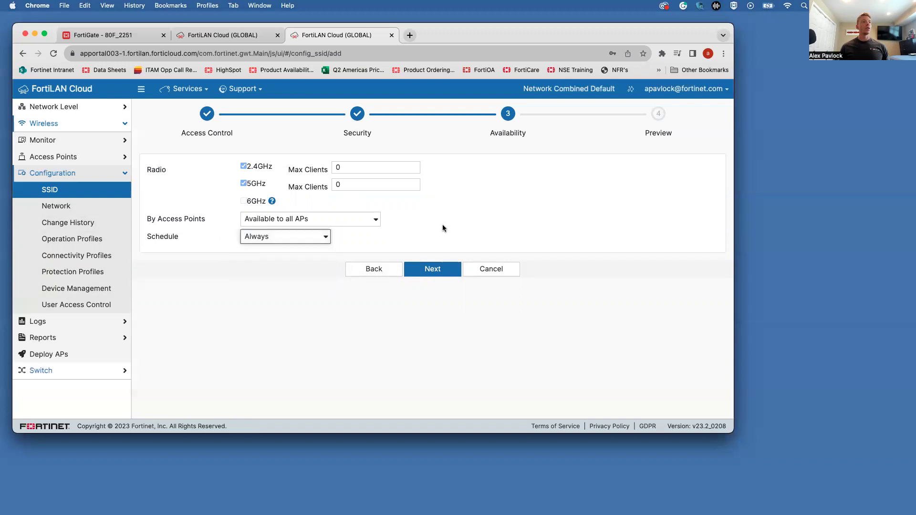
Step: Review the Test123 preview summary and apply it to create the SSID
left_click(438, 267)
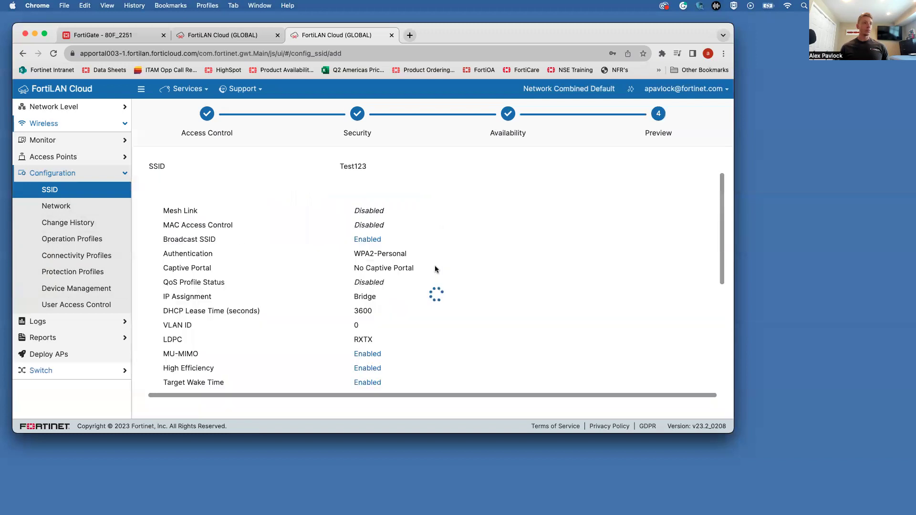
scroll(435, 269, "down", 10)
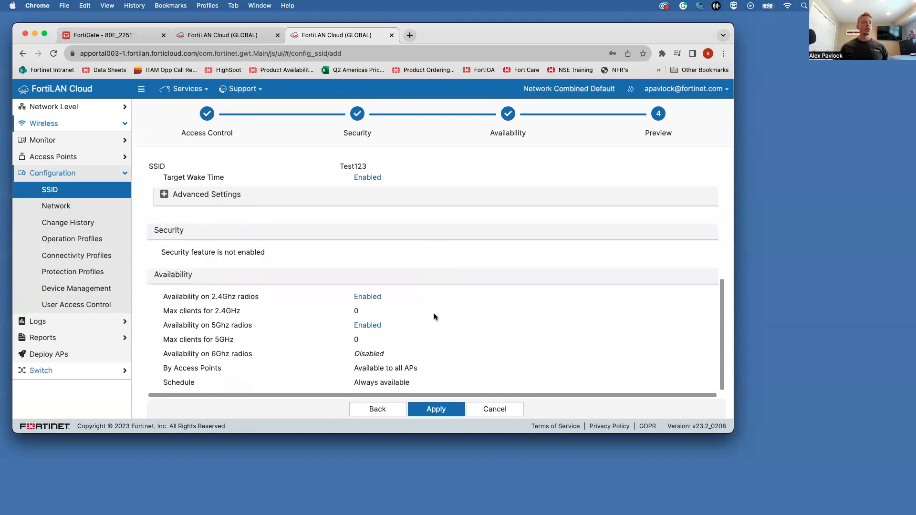
left_click(437, 404)
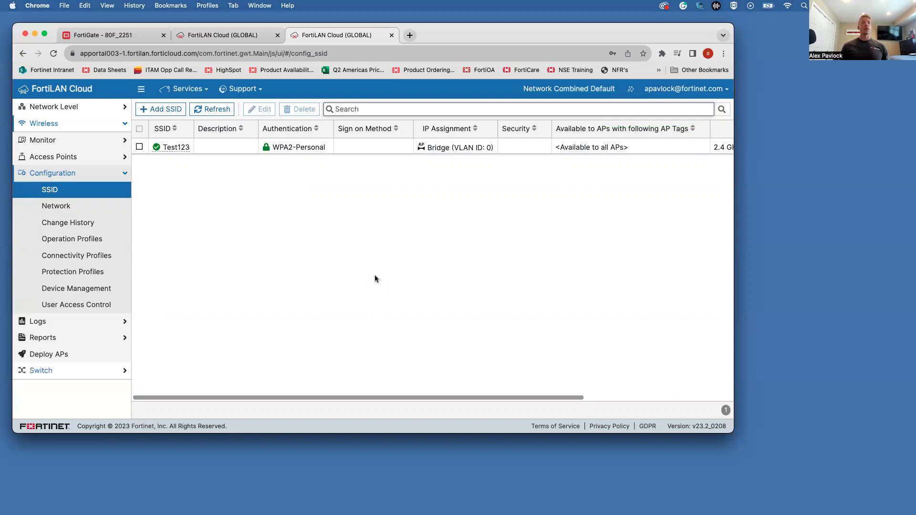
Step: Try 's' and 'f' in the SSID search box, then leave the search empty
type("s")
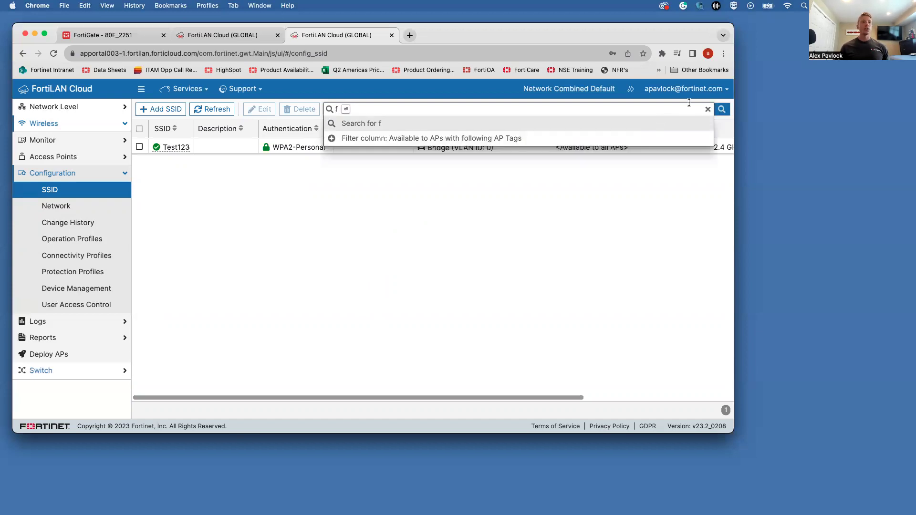
left_click(707, 110)
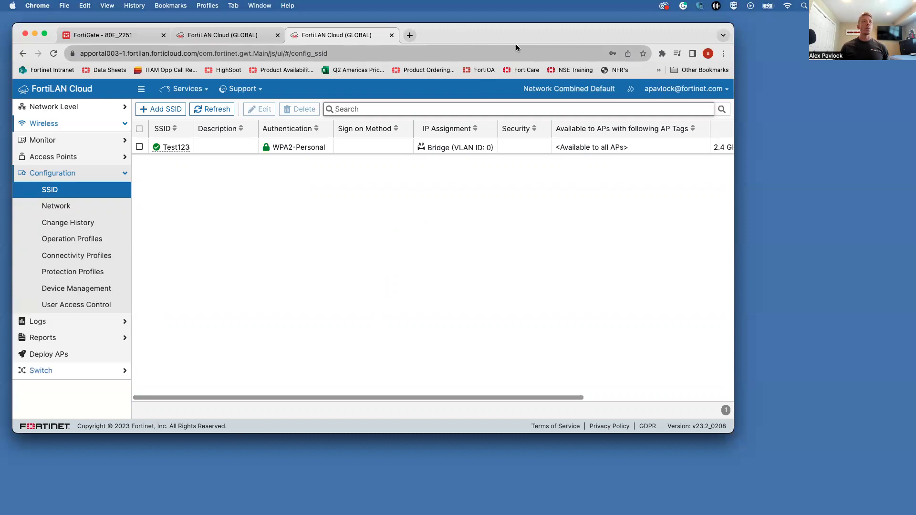
type("f")
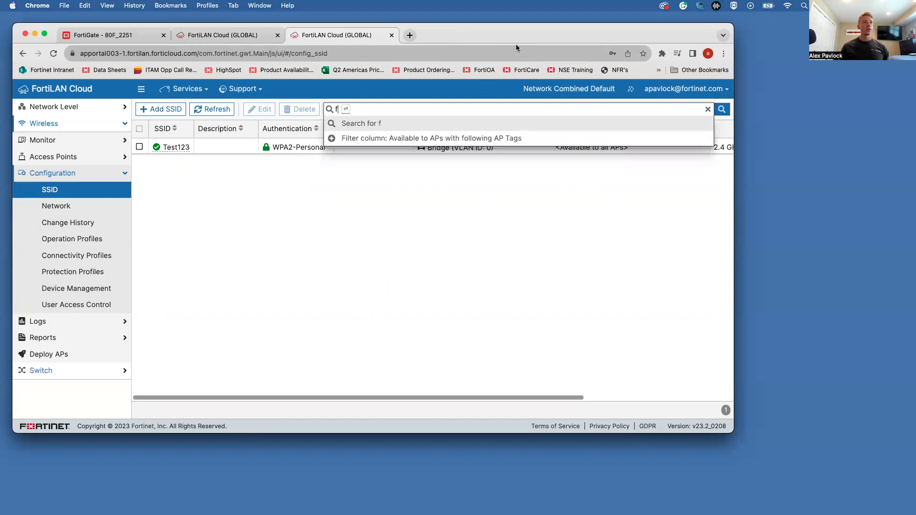
key("BackSpace")
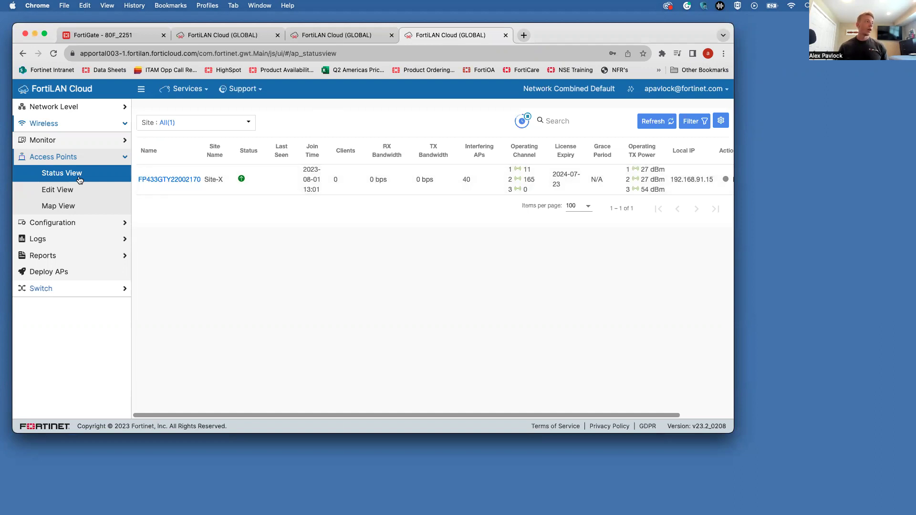
Step: Open the FortiAP's Summary and review it: Online, serving Test123, no connection issues, zero clients
mouse_move(241, 180)
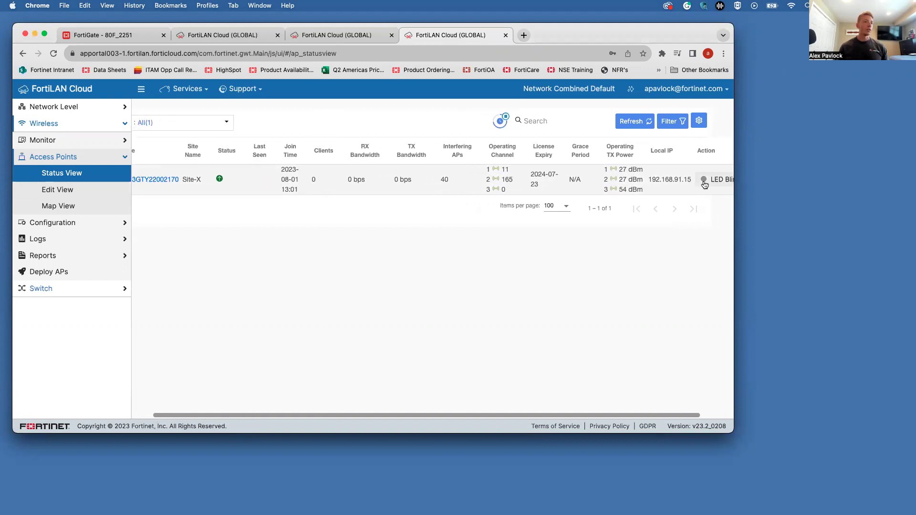
left_click(175, 180)
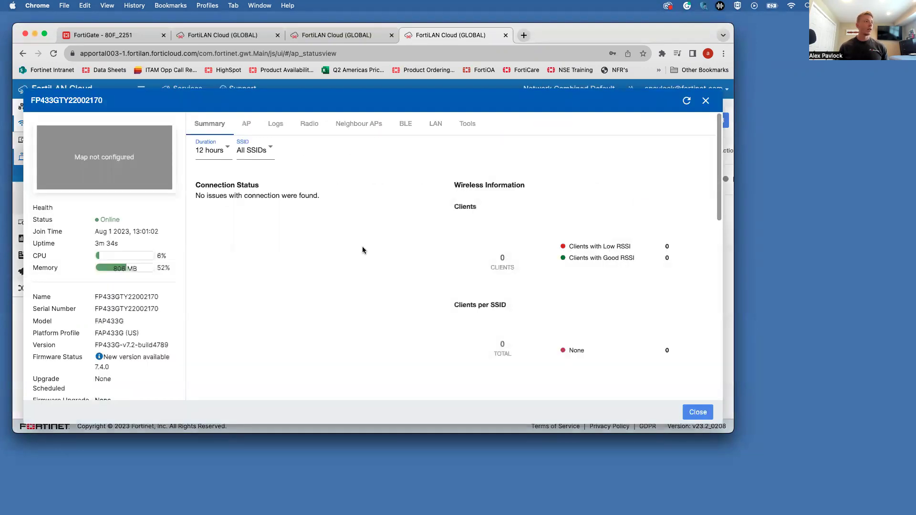
scroll(362, 250, "down", 5)
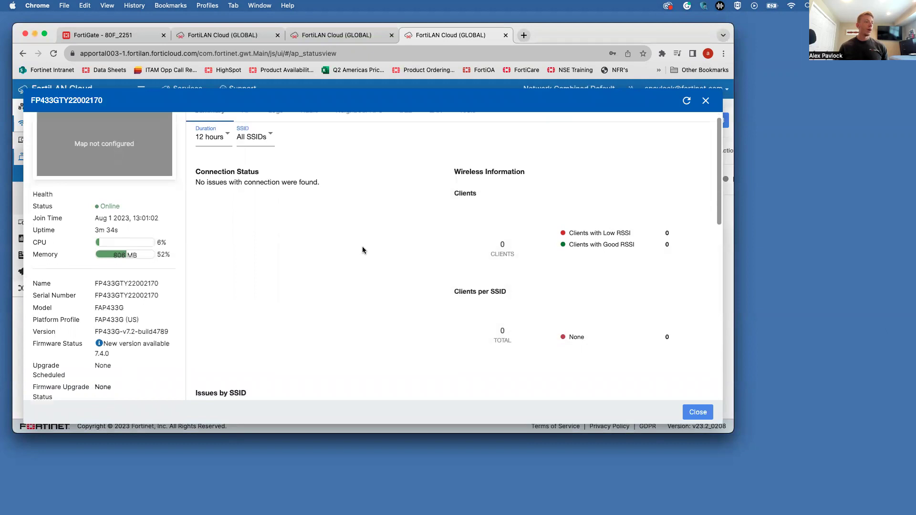
scroll(362, 247, "down", 5)
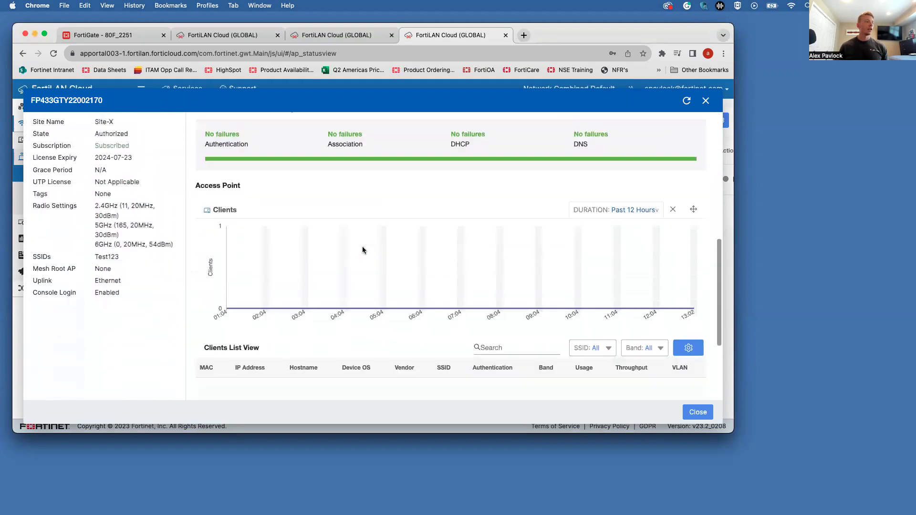
scroll(363, 247, "up", 10)
scroll(362, 248, "down", 5)
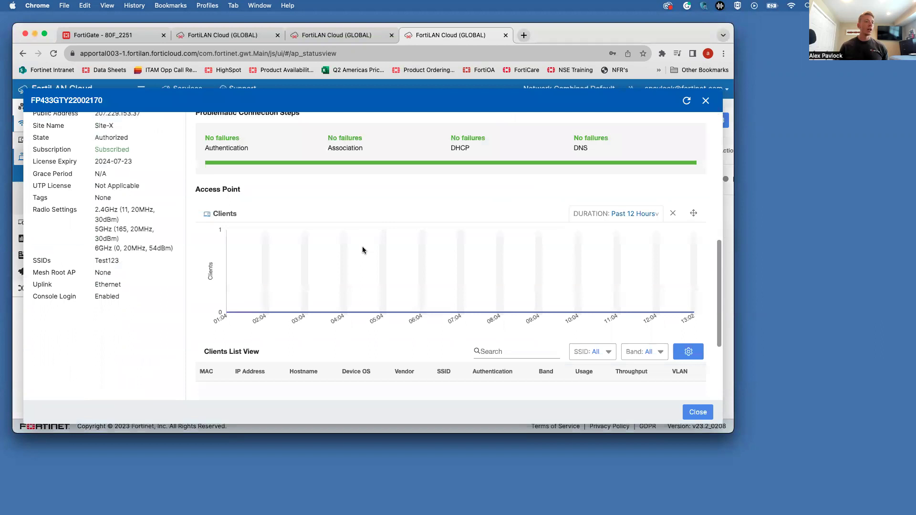
scroll(363, 248, "up", 6)
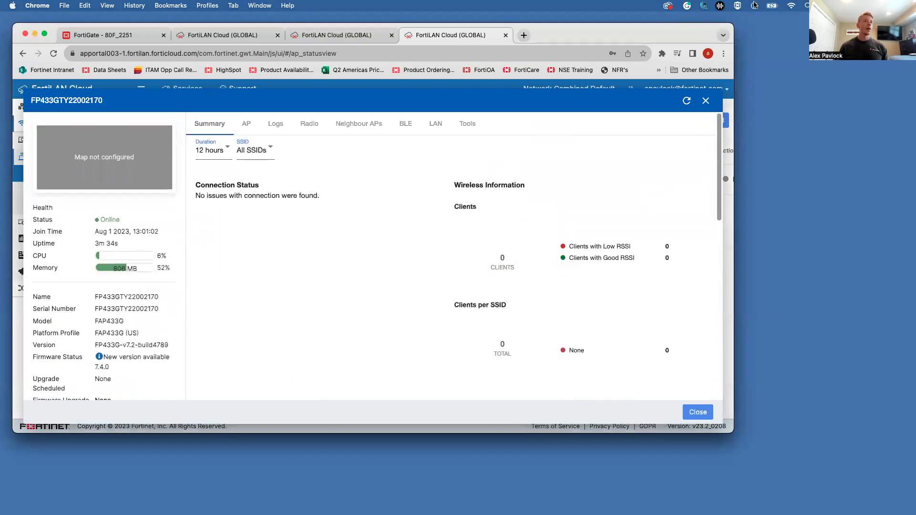
left_click(791, 7)
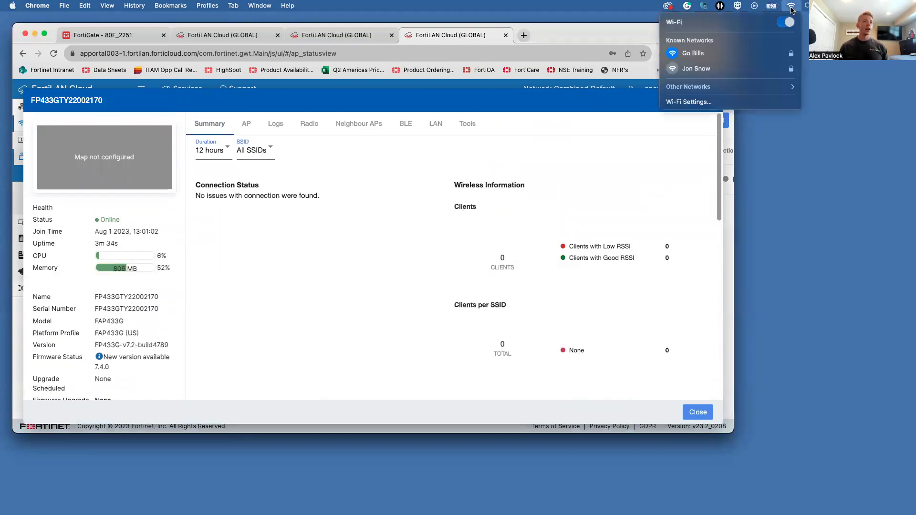
left_click(773, 91)
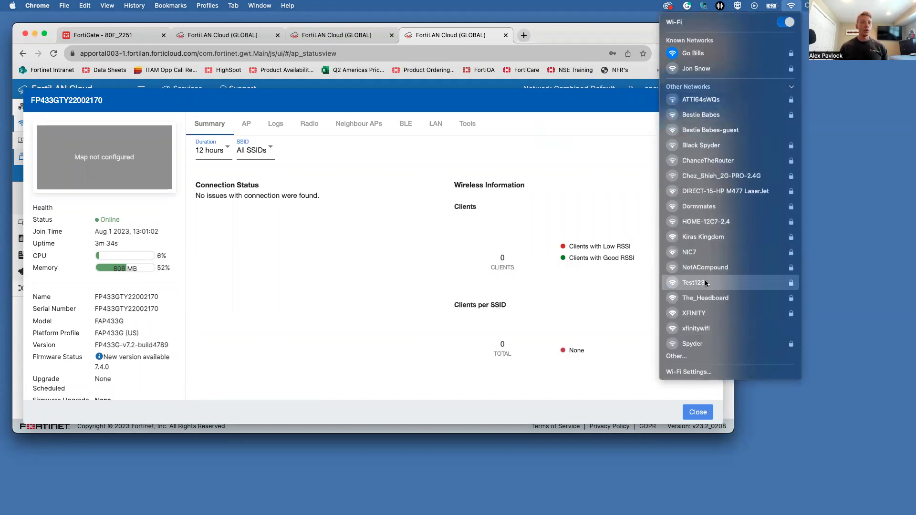
left_click(796, 6)
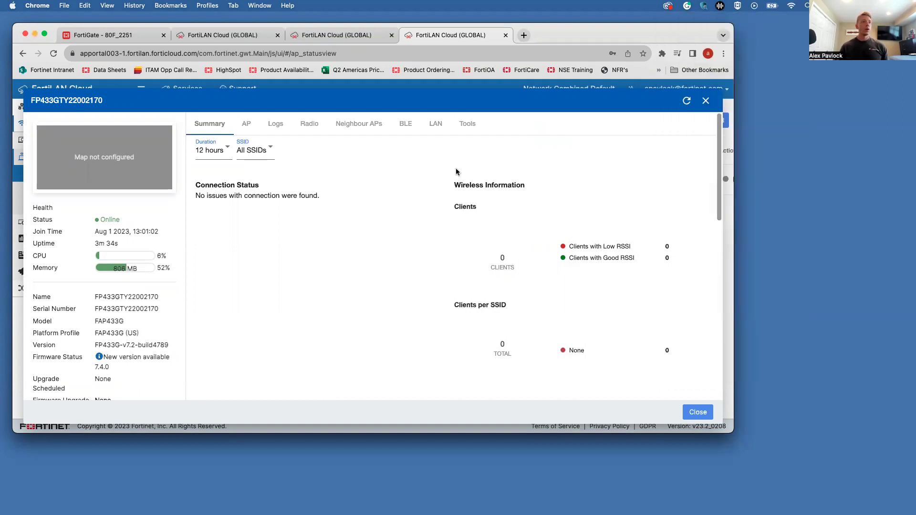